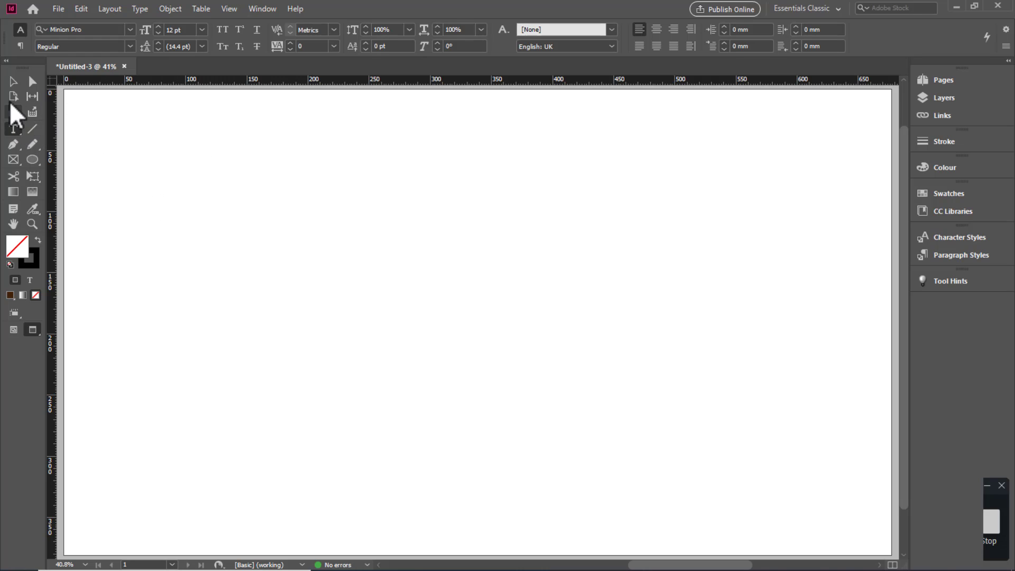
Step: Draw a horizontal straight line about 469 mm long across the upper part of the page with the Line tool
{"action": "left_click", "coordinate": [14, 81]}
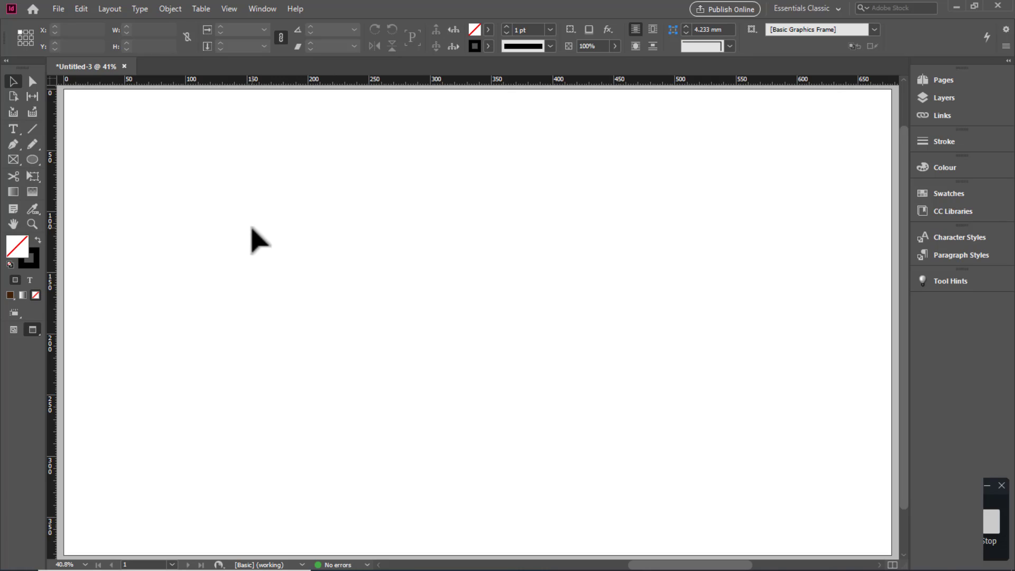
{"action": "double_click", "coordinate": [32, 129]}
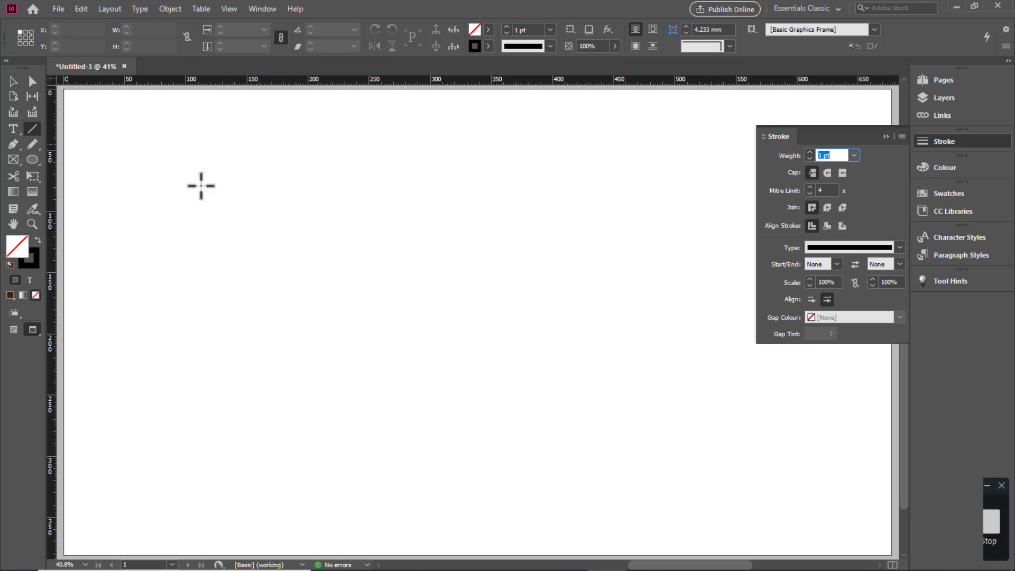
{"action": "left_click", "coordinate": [887, 136]}
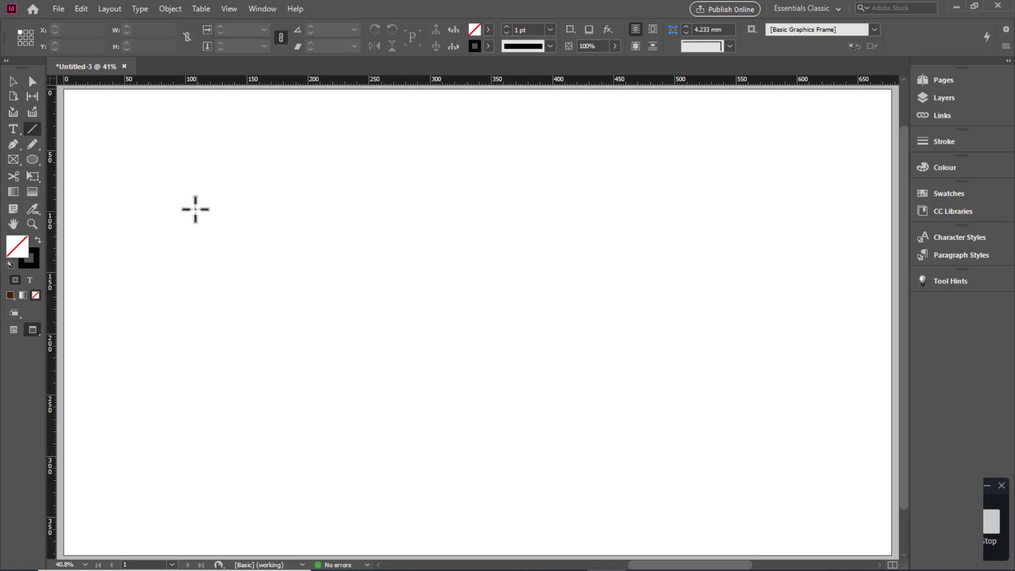
{"action": "key", "text": "space"}
{"action": "mouse_move", "coordinate": [190, 188]}
{"action": "left_mouse_down"}
{"action": "mouse_move", "coordinate": [361, 179]}
{"action": "mouse_move", "coordinate": [169, 190]}
{"action": "mouse_move", "coordinate": [197, 185]}
{"action": "left_mouse_up"}
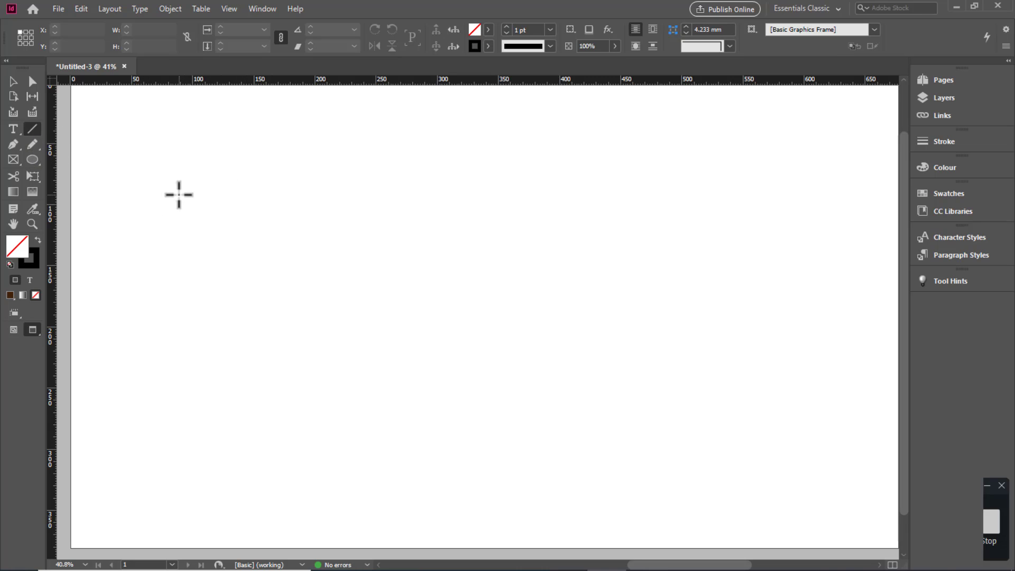
{"action": "left_click_drag", "start_coordinate": [179, 194], "coordinate": [752, 170]}
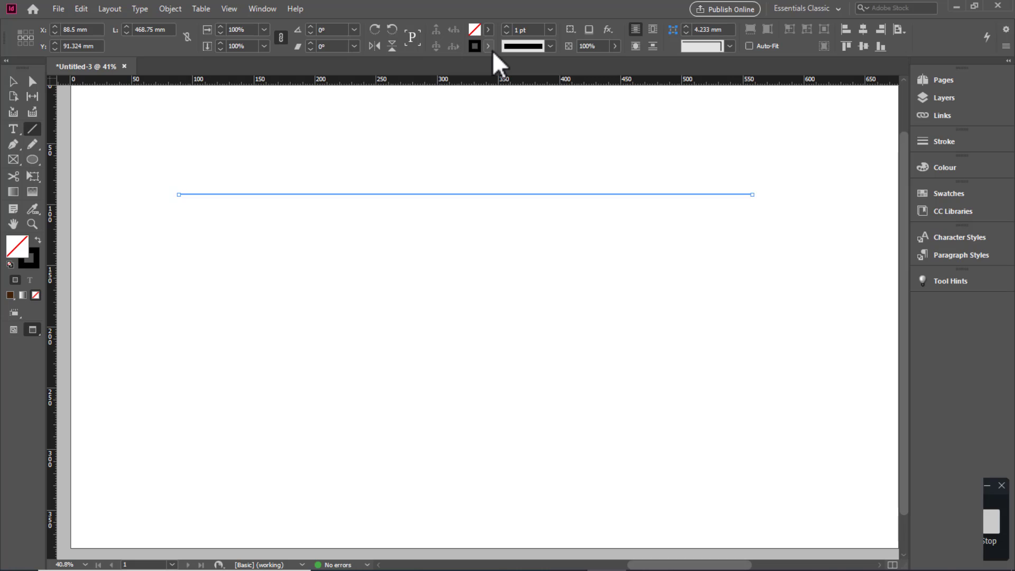
Step: Thicken the line by trying a 6 pt stroke weight and settling on 20 pt
{"action": "left_click", "coordinate": [550, 30]}
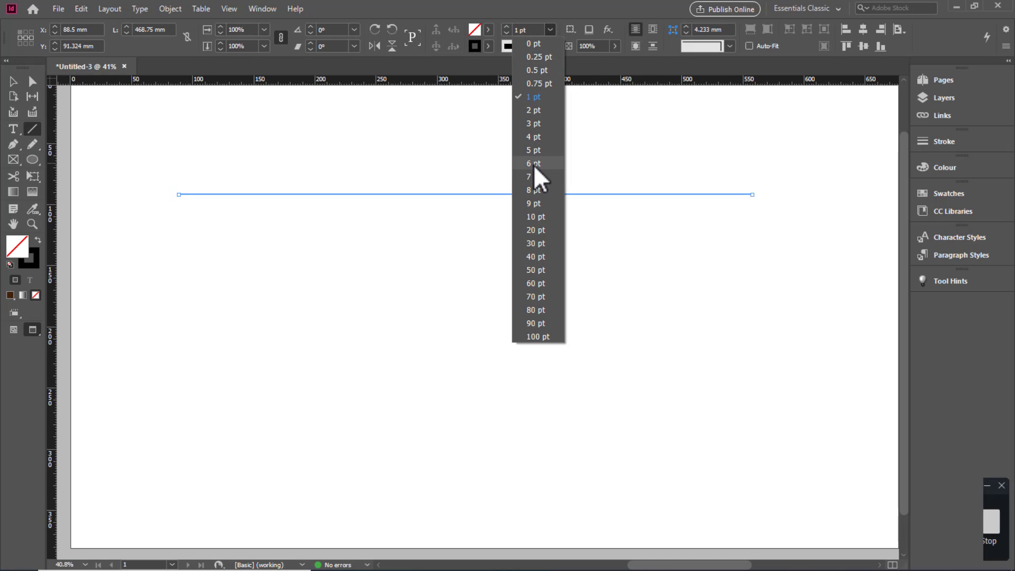
{"action": "left_click", "coordinate": [533, 163]}
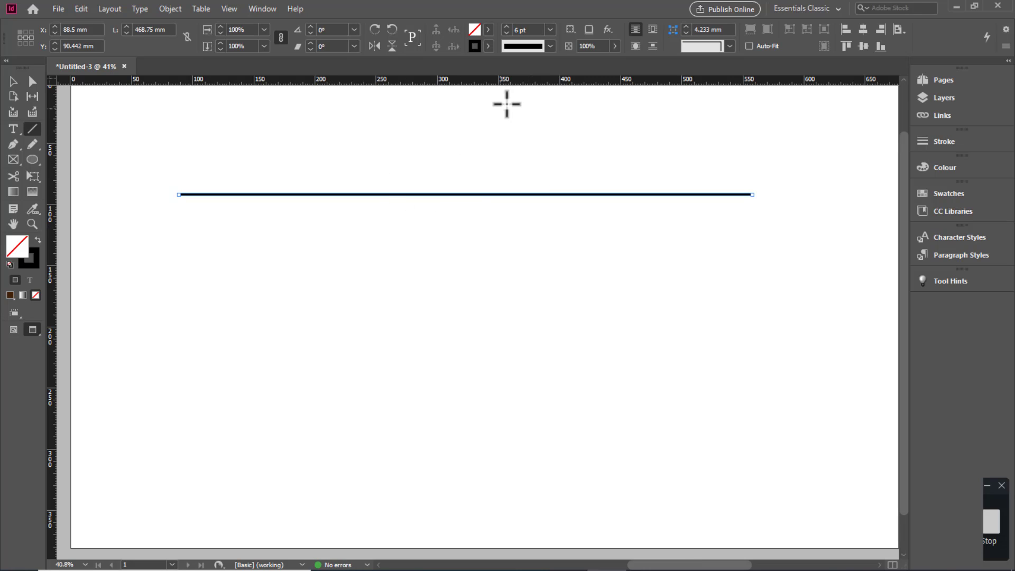
{"action": "left_click", "coordinate": [551, 29]}
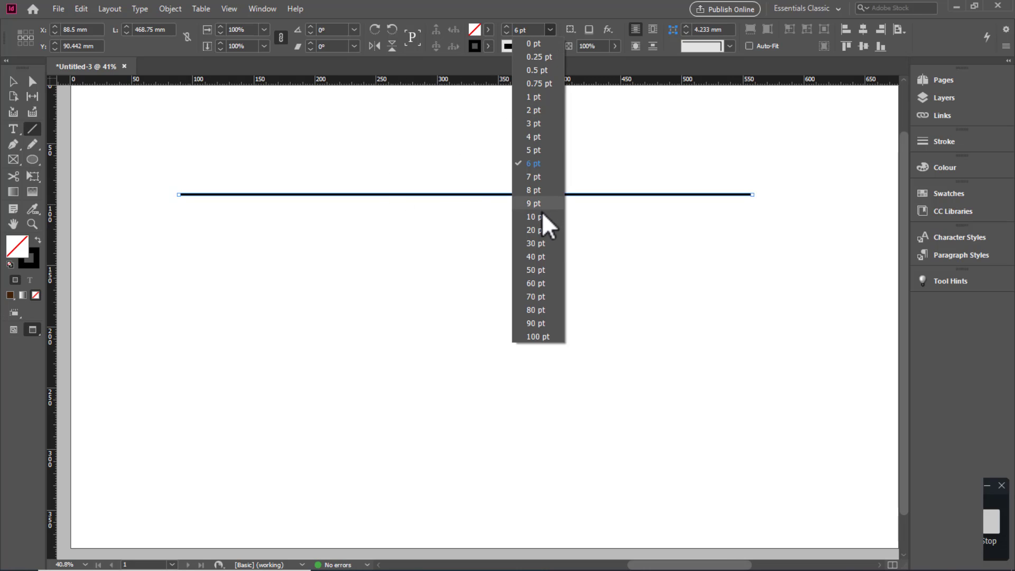
{"action": "left_click", "coordinate": [538, 230]}
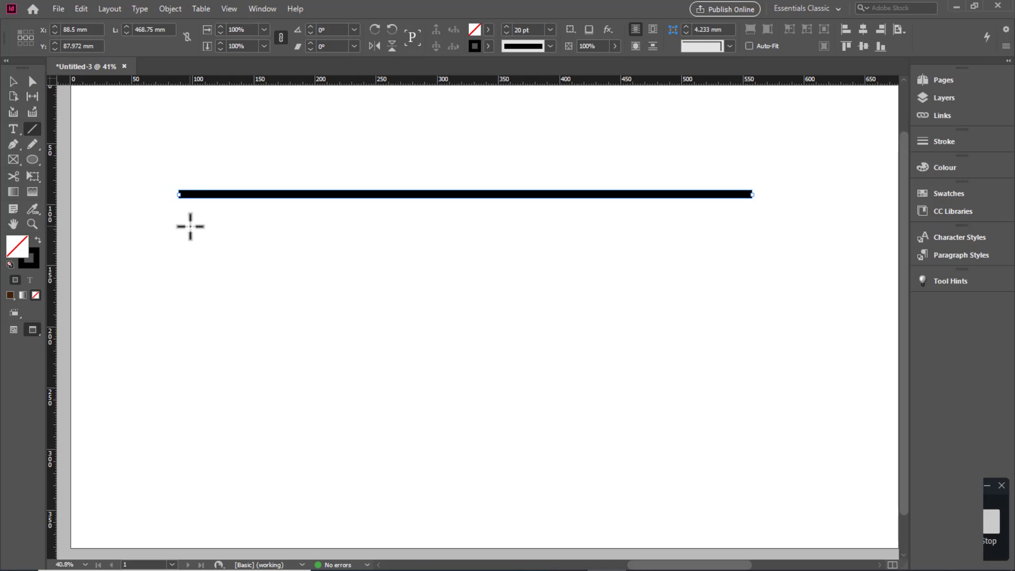
Step: Try the Thick - Thick, Thick - Thin, Thick - Thin - Thick and Dashed (3 and 2) stroke types on the line
{"action": "left_click", "coordinate": [552, 46]}
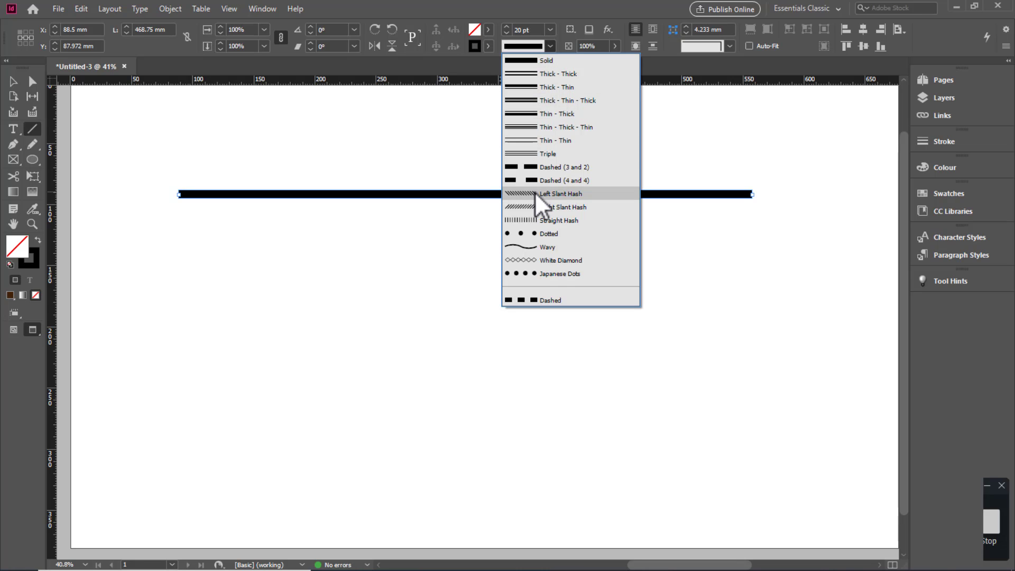
{"action": "left_click", "coordinate": [531, 72]}
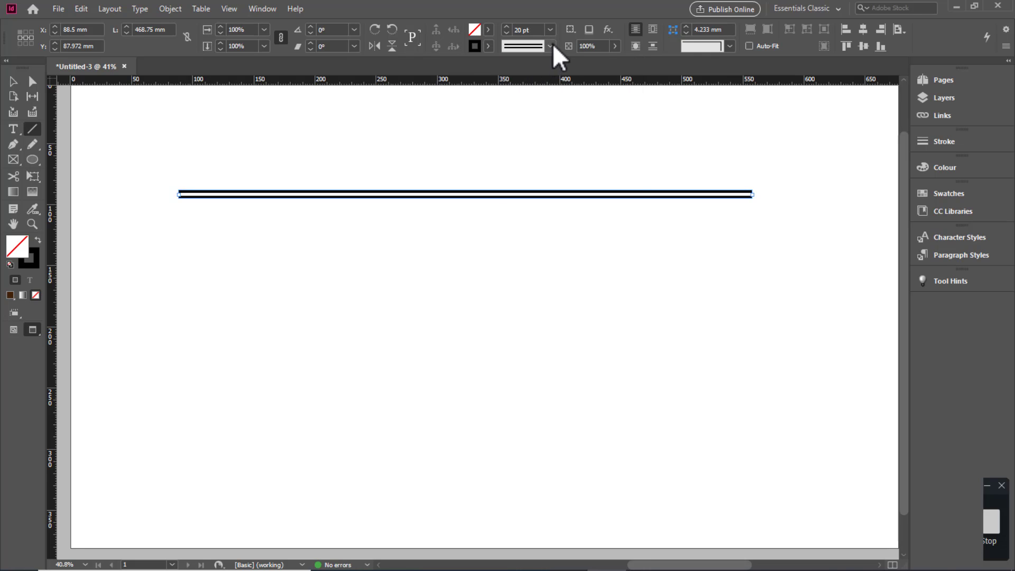
{"action": "left_click", "coordinate": [552, 45]}
{"action": "left_click", "coordinate": [550, 88]}
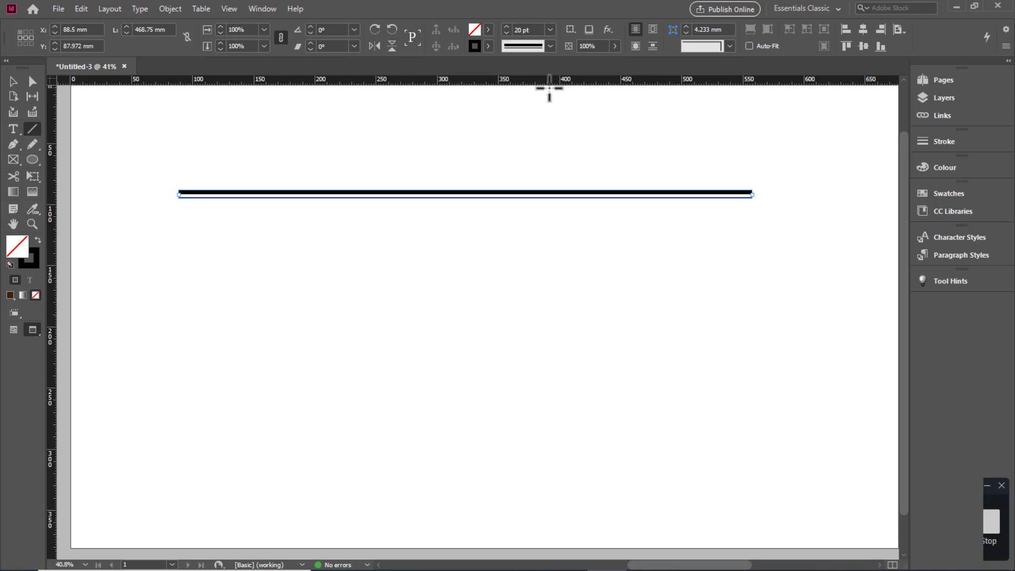
{"action": "left_click", "coordinate": [552, 46]}
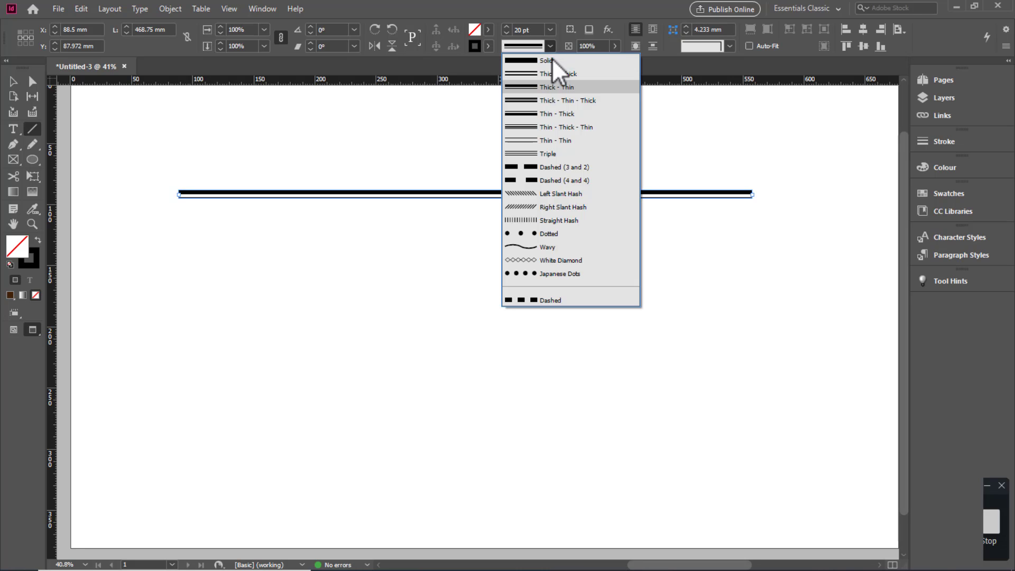
{"action": "left_click", "coordinate": [550, 97]}
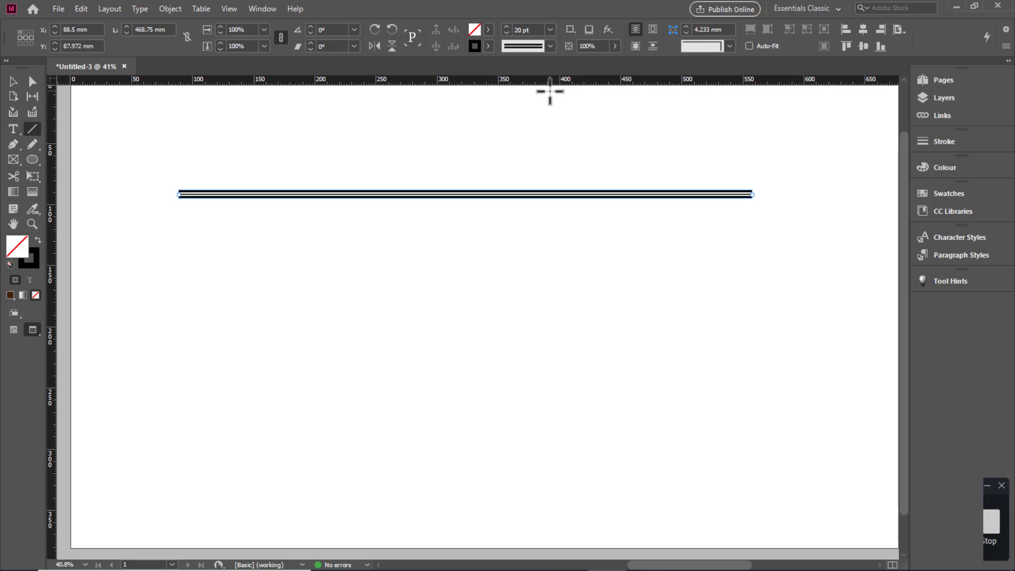
{"action": "left_click", "coordinate": [551, 45]}
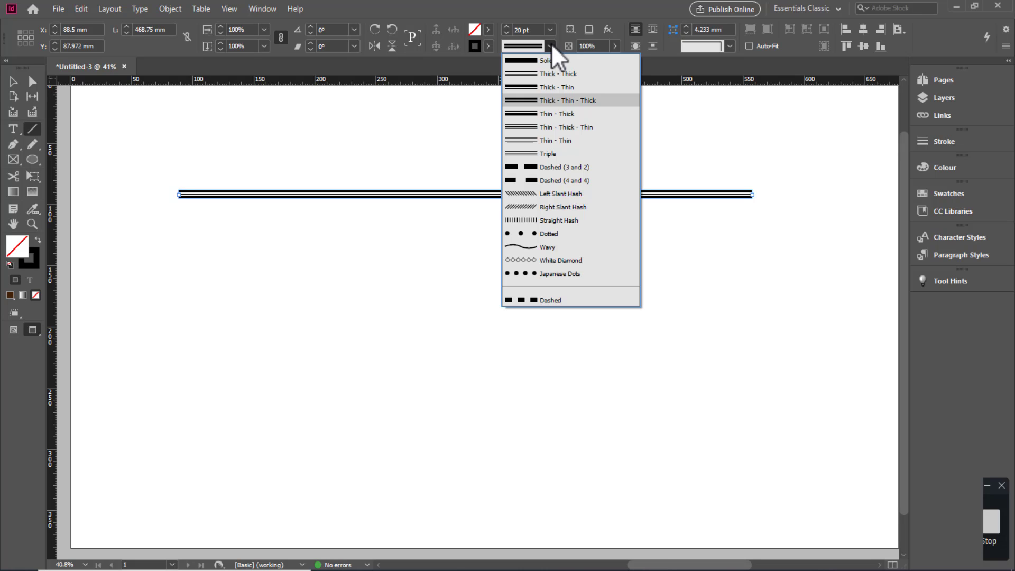
{"action": "left_click", "coordinate": [564, 167]}
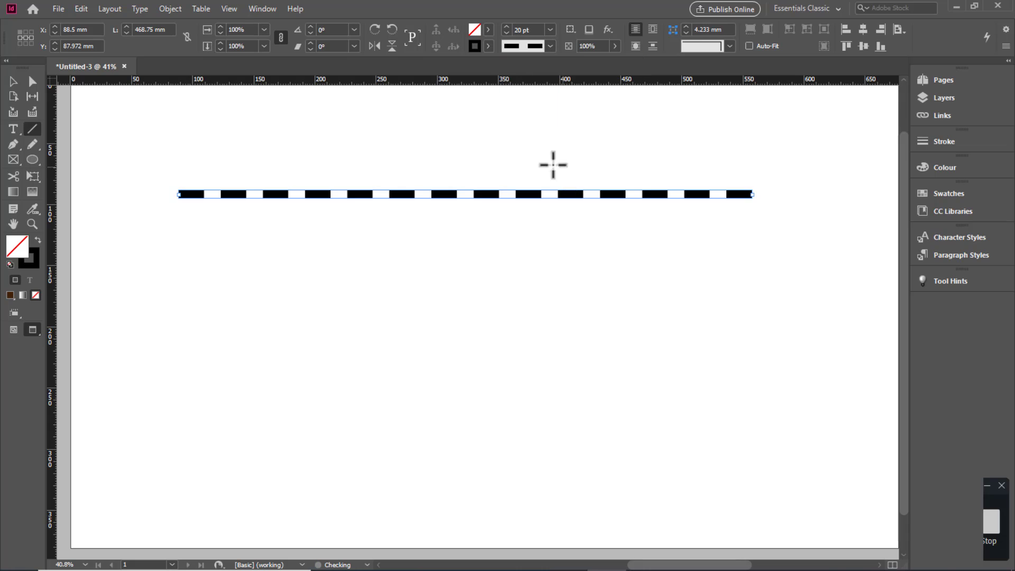
Step: Try the Left Slant Hash, Right Slant Hash, Straight Hash, Wavy and White Diamond stroke types on the line
{"action": "left_click", "coordinate": [551, 46]}
{"action": "key", "text": "Escape"}
{"action": "left_click", "coordinate": [550, 46]}
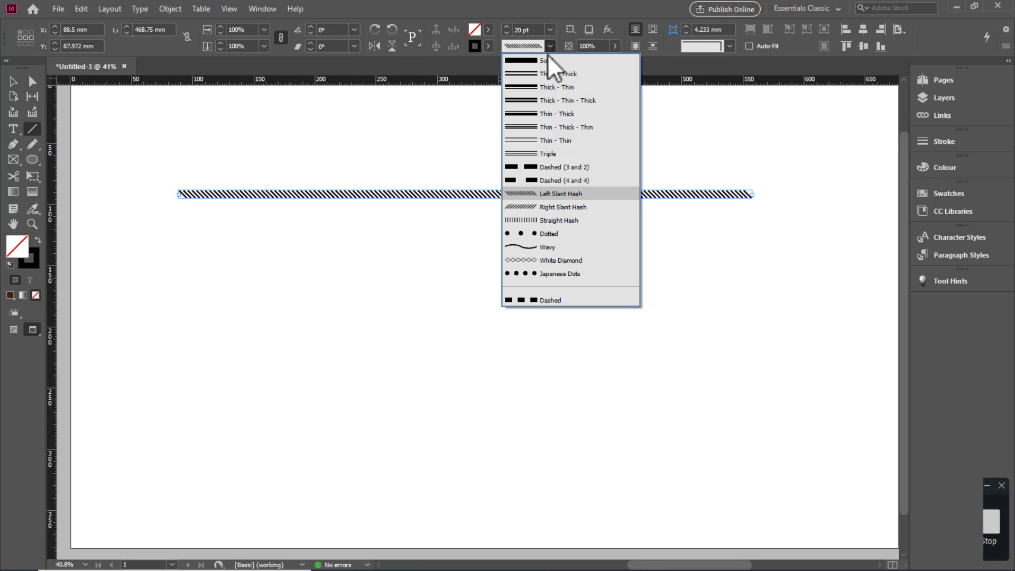
{"action": "left_click", "coordinate": [547, 207]}
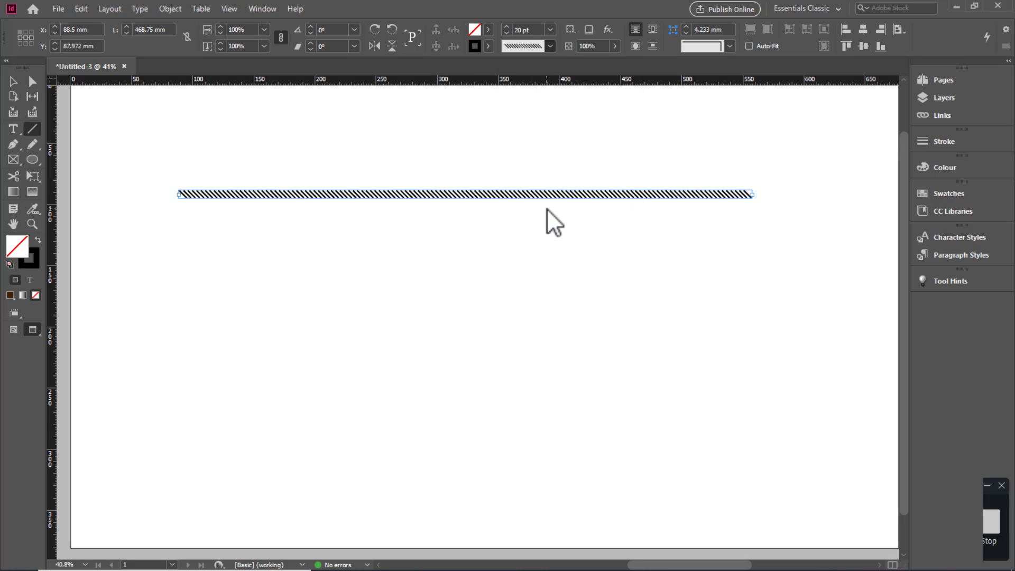
{"action": "left_click", "coordinate": [550, 45]}
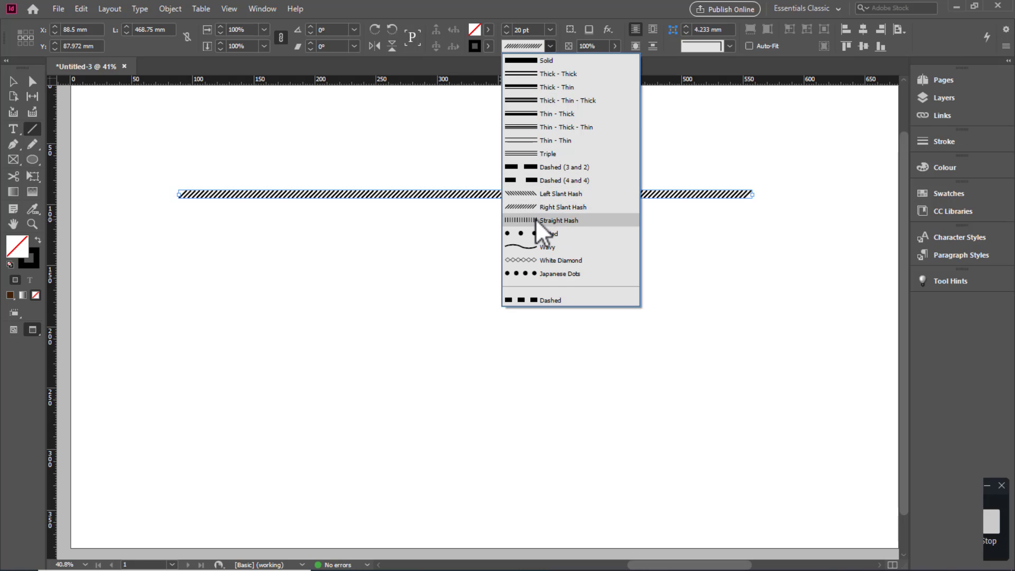
{"action": "left_click", "coordinate": [578, 219]}
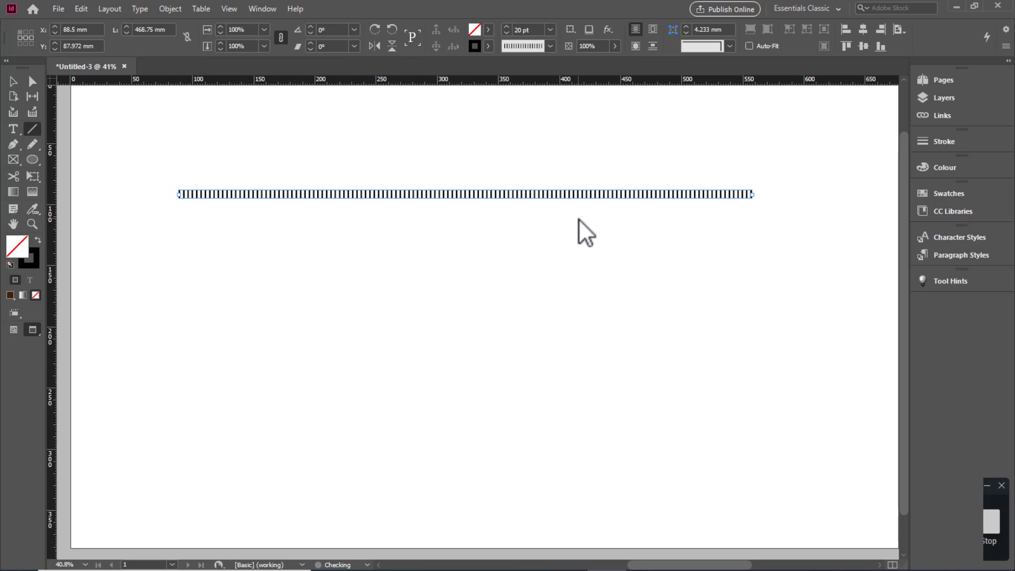
{"action": "left_click", "coordinate": [550, 45]}
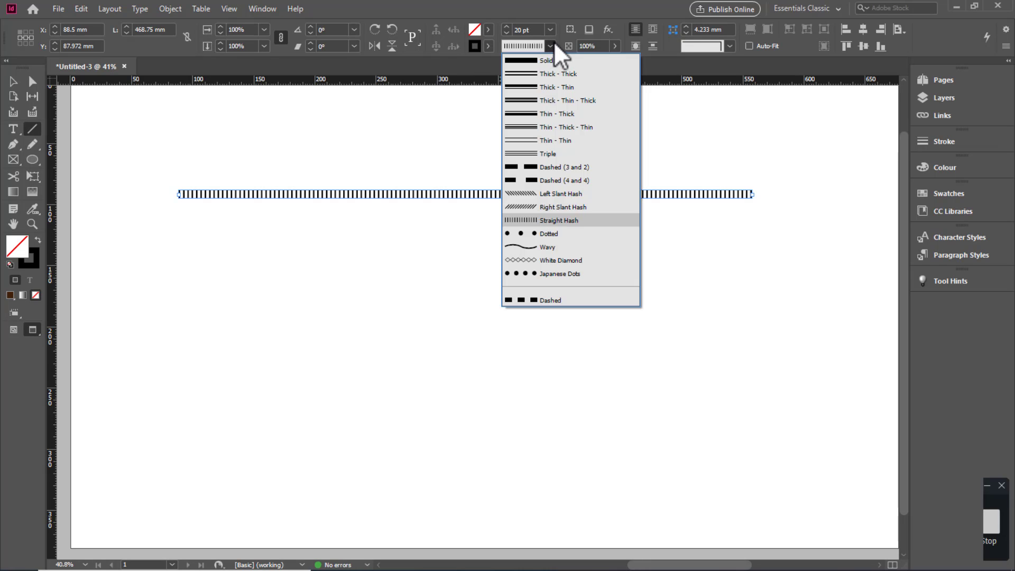
{"action": "left_click", "coordinate": [536, 246]}
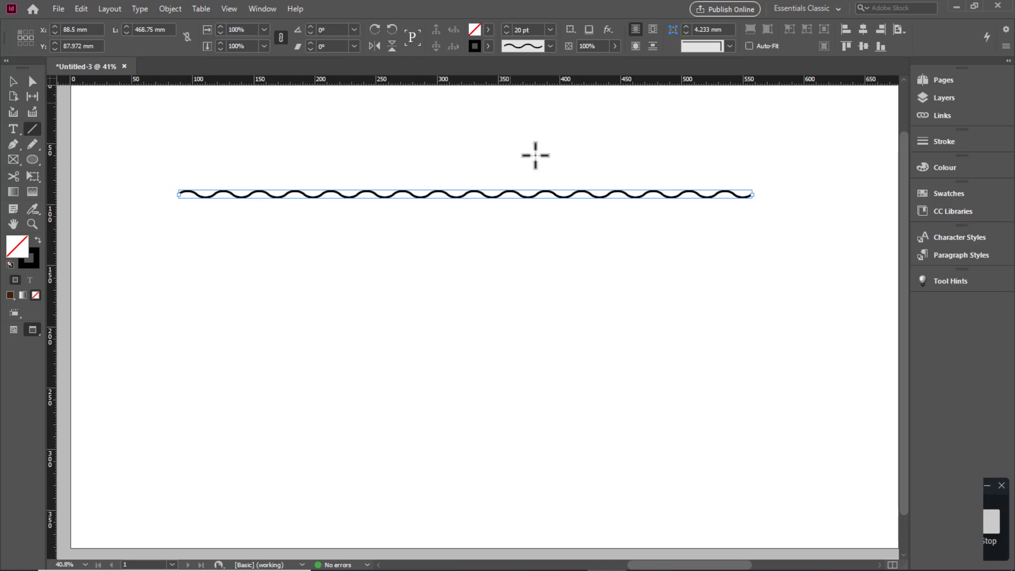
{"action": "left_click", "coordinate": [551, 46]}
{"action": "key", "text": "Escape"}
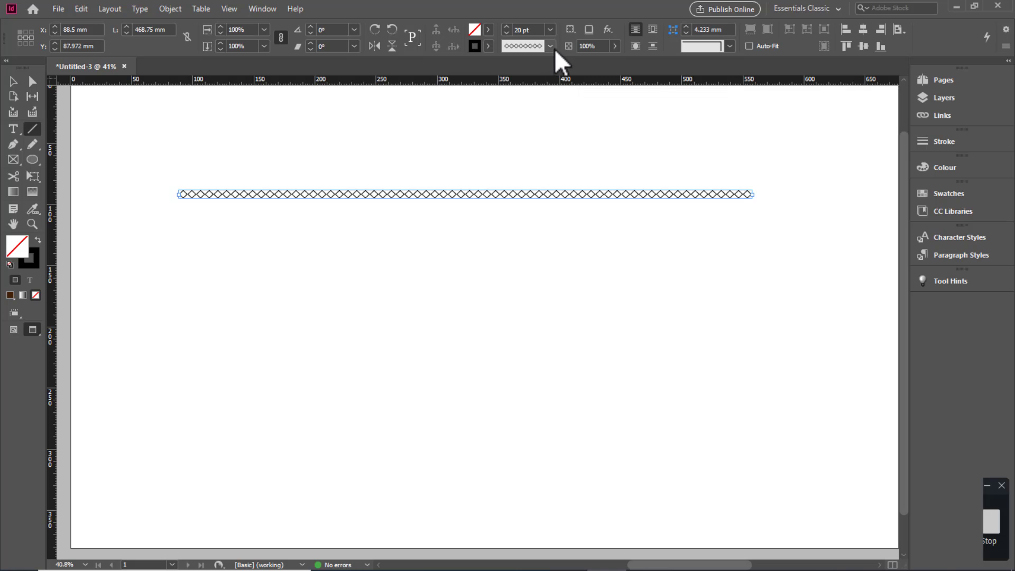
Step: Colour the line's stroke magenta (C=0 M=100 Y=0 K=0) and change its stroke type to Japanese Dots
{"action": "left_click", "coordinate": [488, 46]}
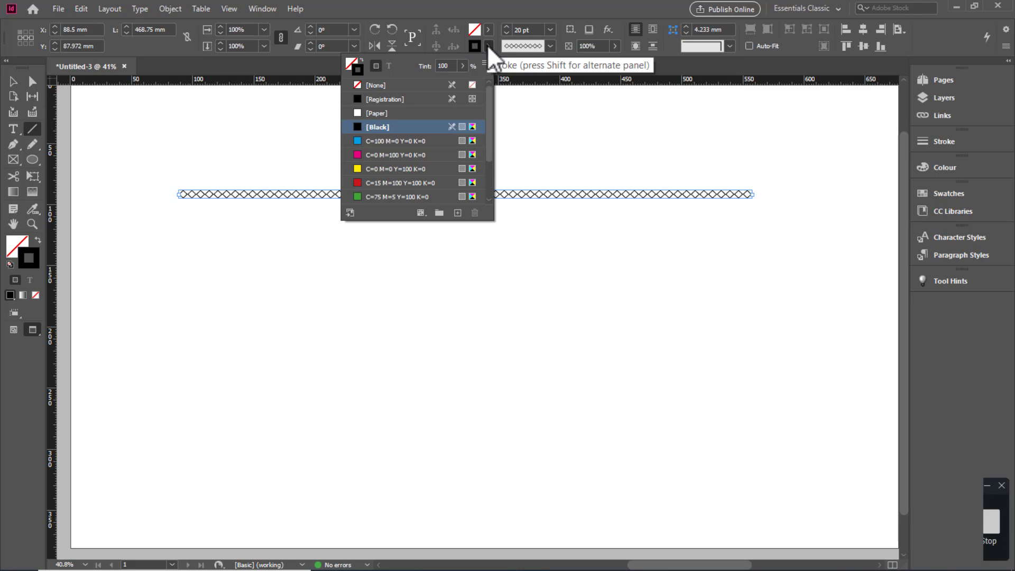
{"action": "left_click", "coordinate": [360, 156]}
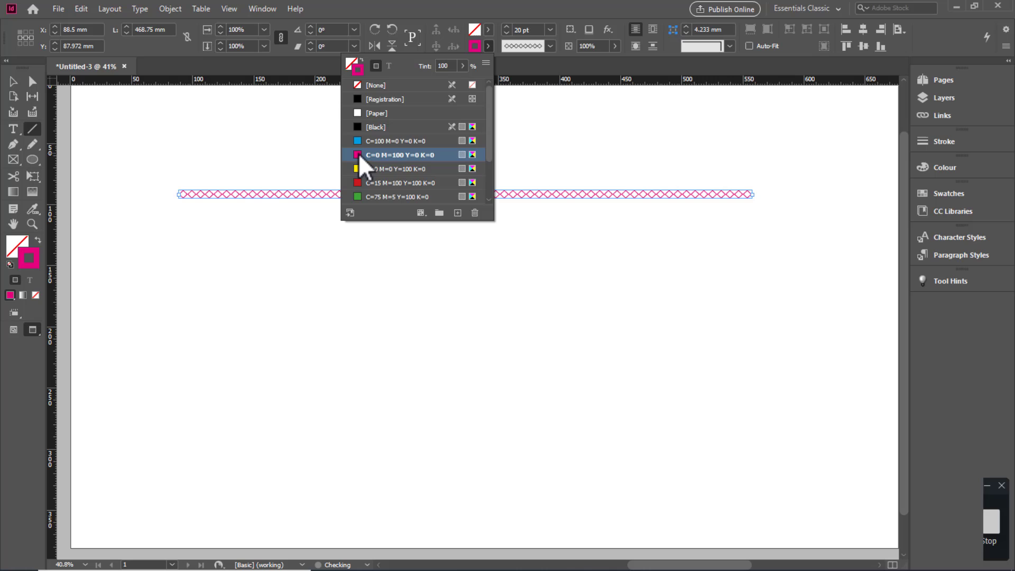
{"action": "left_click", "coordinate": [550, 46]}
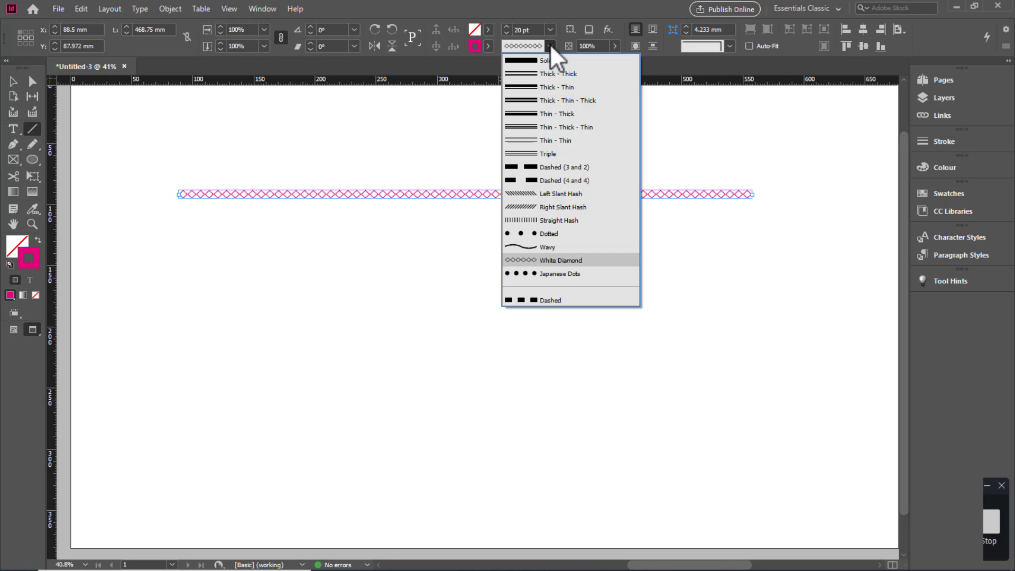
{"action": "left_click", "coordinate": [535, 273]}
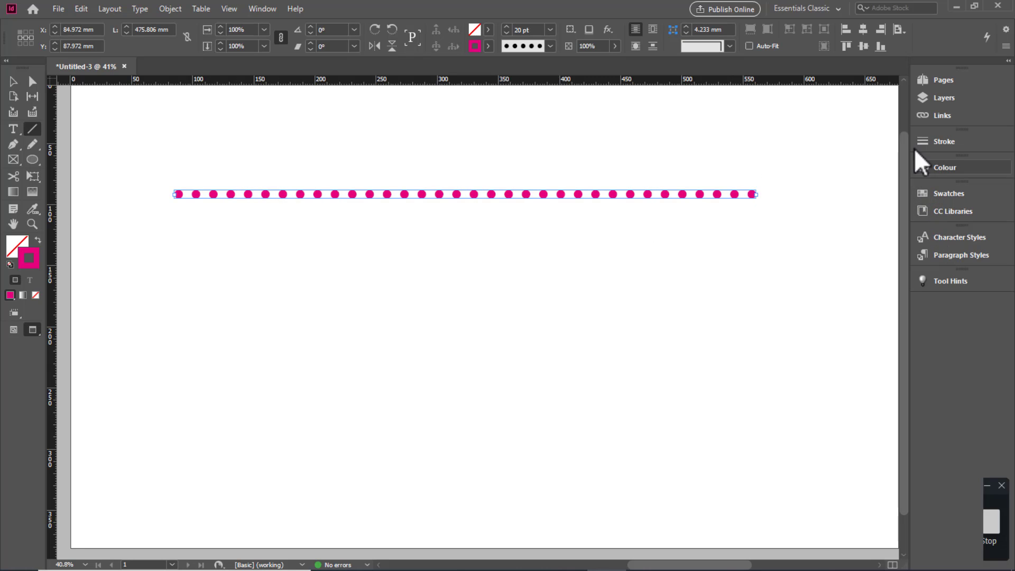
Step: Show the full stroke settings and detach them so they float over the page
{"action": "left_click", "coordinate": [938, 141]}
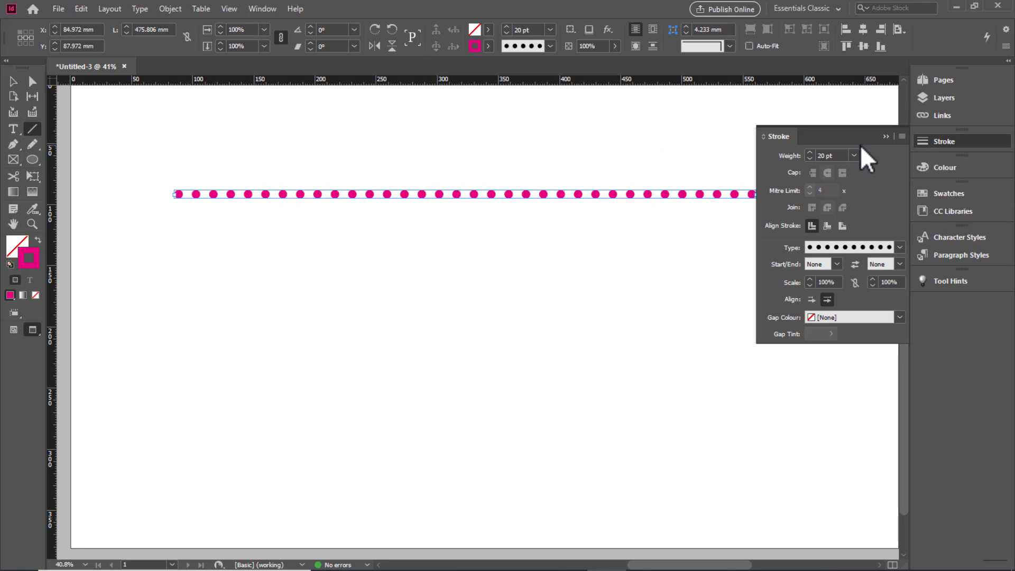
{"action": "mouse_move", "coordinate": [854, 130]}
{"action": "left_mouse_down"}
{"action": "mouse_move", "coordinate": [507, 265]}
{"action": "mouse_move", "coordinate": [621, 245]}
{"action": "mouse_move", "coordinate": [643, 270]}
{"action": "left_mouse_up"}
{"action": "left_click_drag", "start_coordinate": [598, 221], "coordinate": [216, 230]}
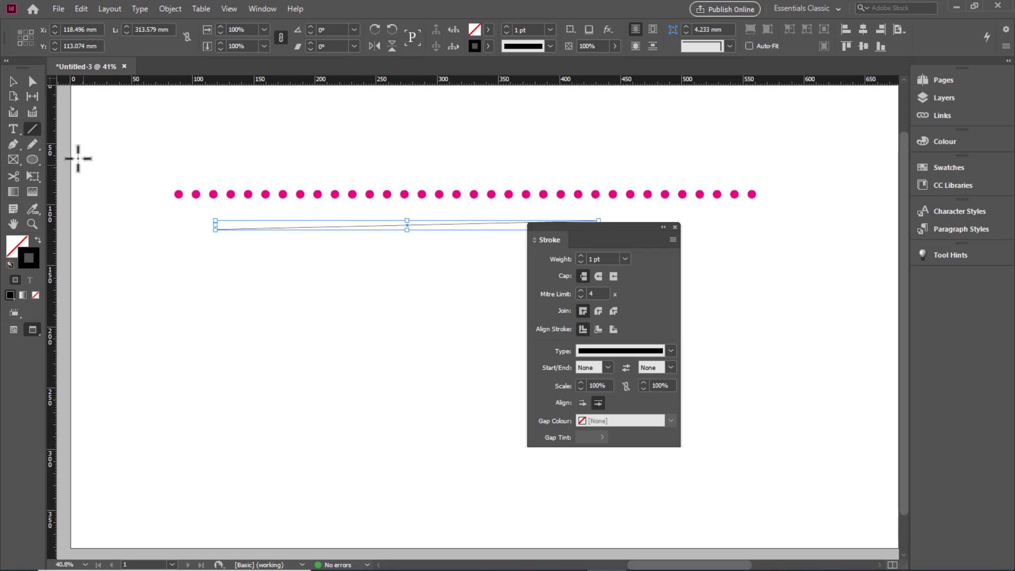
{"action": "left_click", "coordinate": [12, 81]}
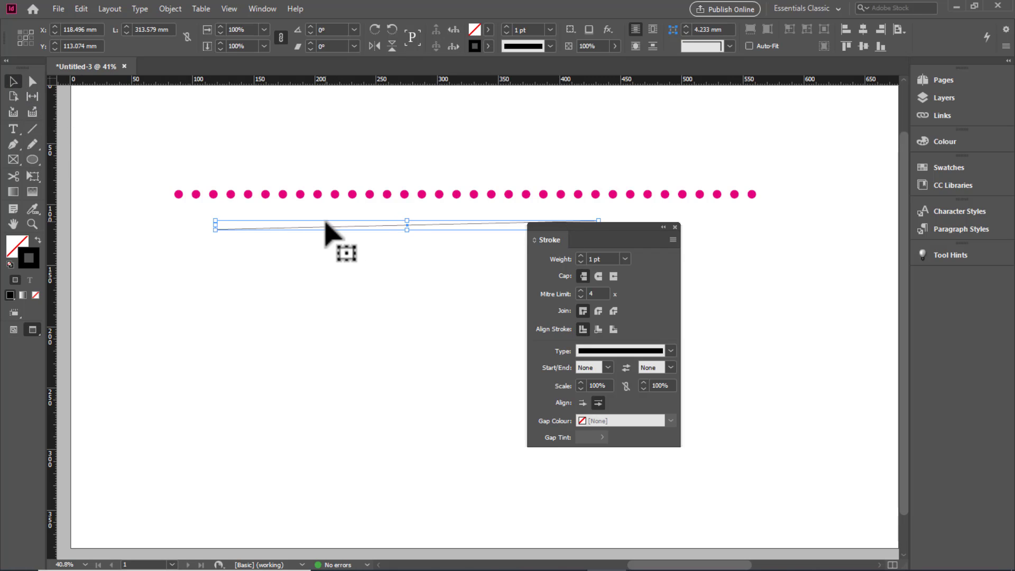
{"action": "left_click_drag", "start_coordinate": [328, 226], "coordinate": [321, 288]}
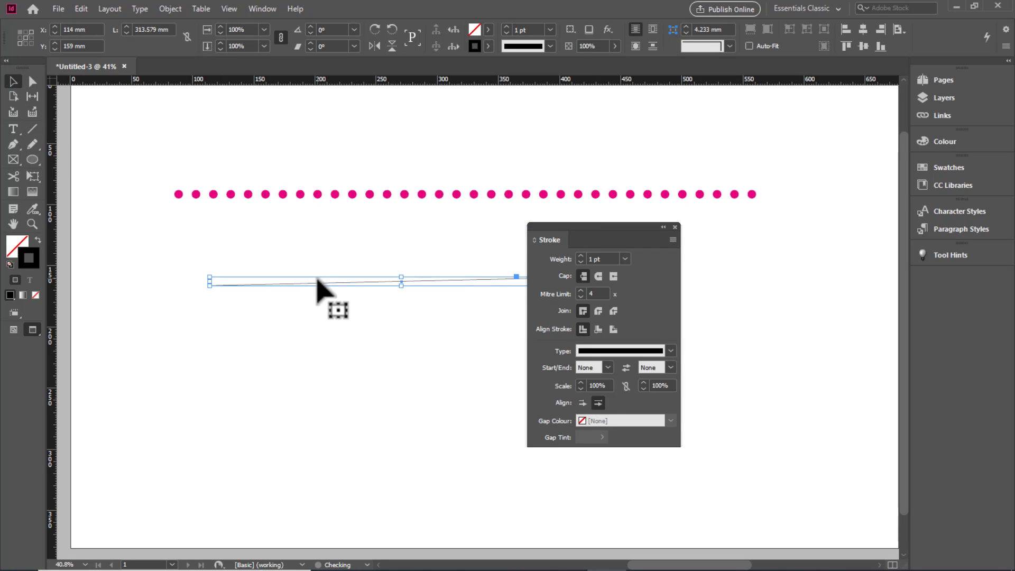
{"action": "key", "text": "Delete"}
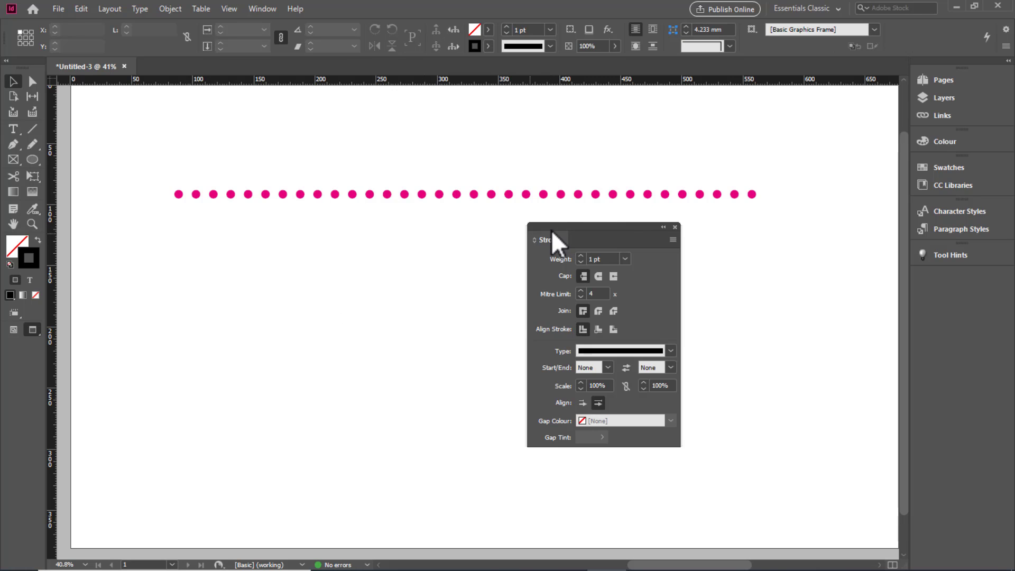
Step: Move the floating stroke settings clear of the dotted line and set the line's stroke weight to 40 pt
{"action": "mouse_move", "coordinate": [559, 227]}
{"action": "left_mouse_down"}
{"action": "mouse_move", "coordinate": [190, 256]}
{"action": "mouse_move", "coordinate": [205, 226]}
{"action": "left_mouse_up"}
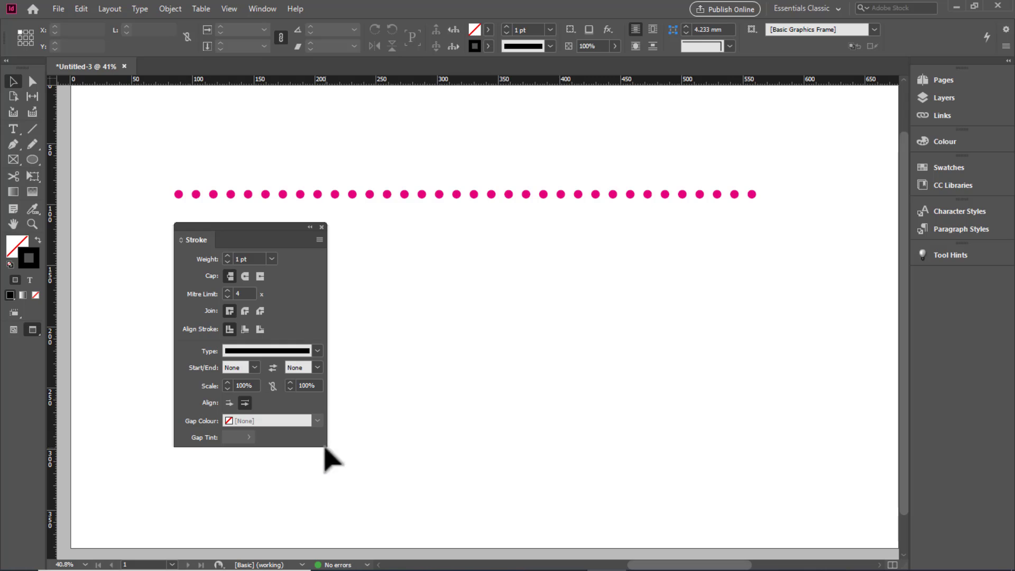
{"action": "mouse_move", "coordinate": [268, 229]}
{"action": "left_mouse_down"}
{"action": "mouse_move", "coordinate": [729, 252]}
{"action": "mouse_move", "coordinate": [741, 230]}
{"action": "left_mouse_up"}
{"action": "left_click", "coordinate": [627, 194]}
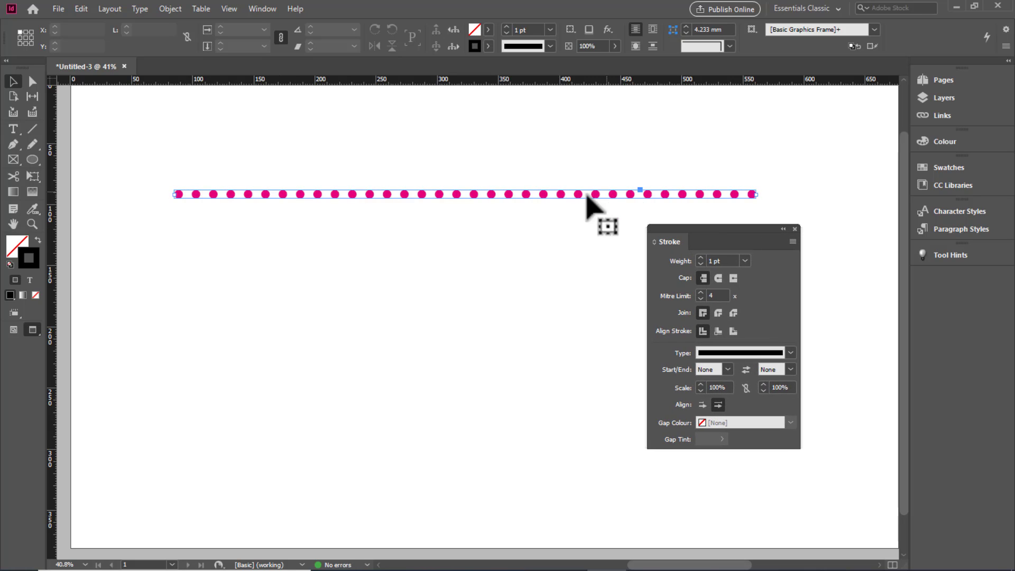
{"action": "left_click", "coordinate": [745, 260]}
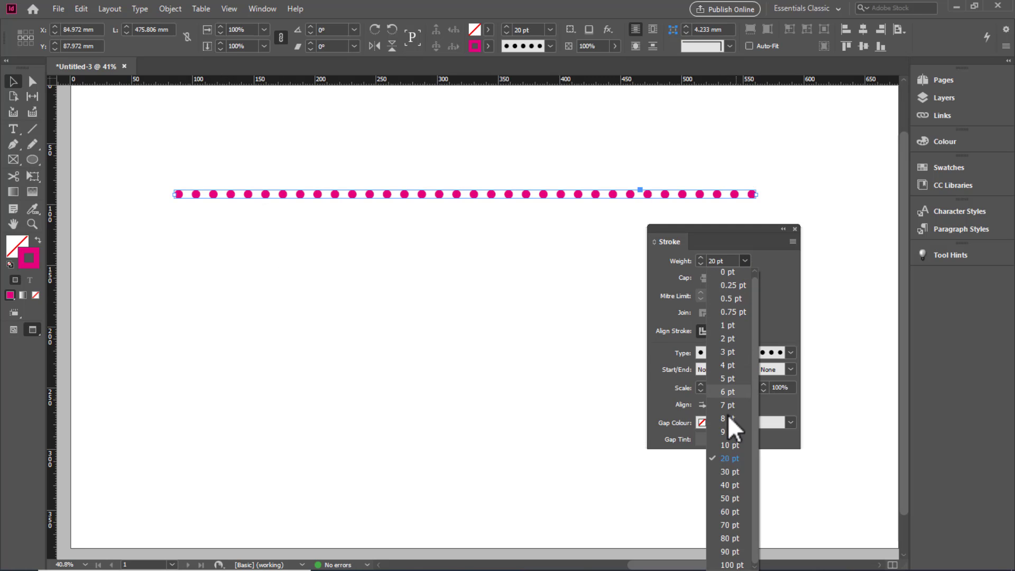
{"action": "left_click", "coordinate": [726, 484]}
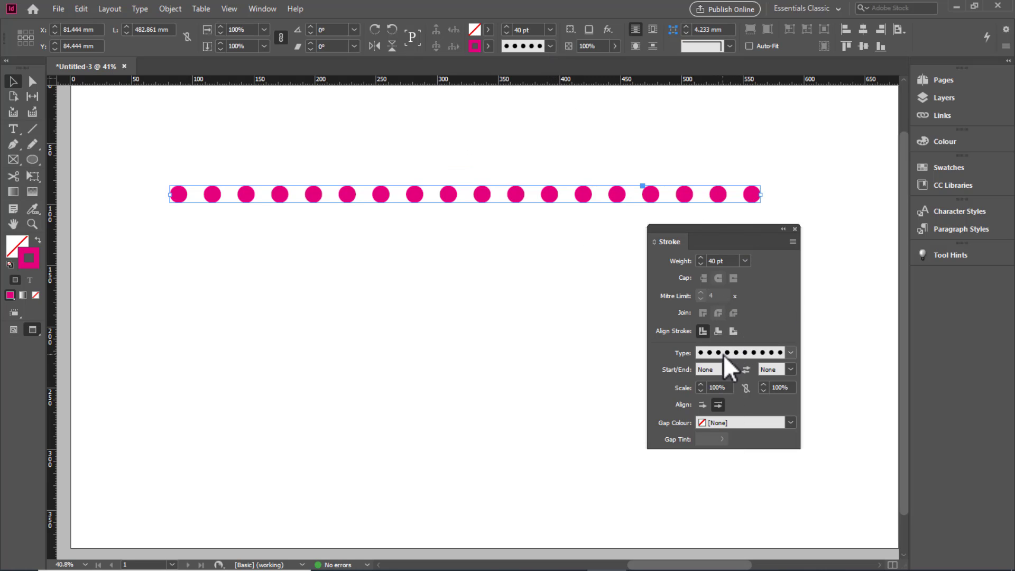
Step: Change the line's stroke type to Solid and try the Projecting Cap before giving it a Round Cap
{"action": "left_click", "coordinate": [792, 353]}
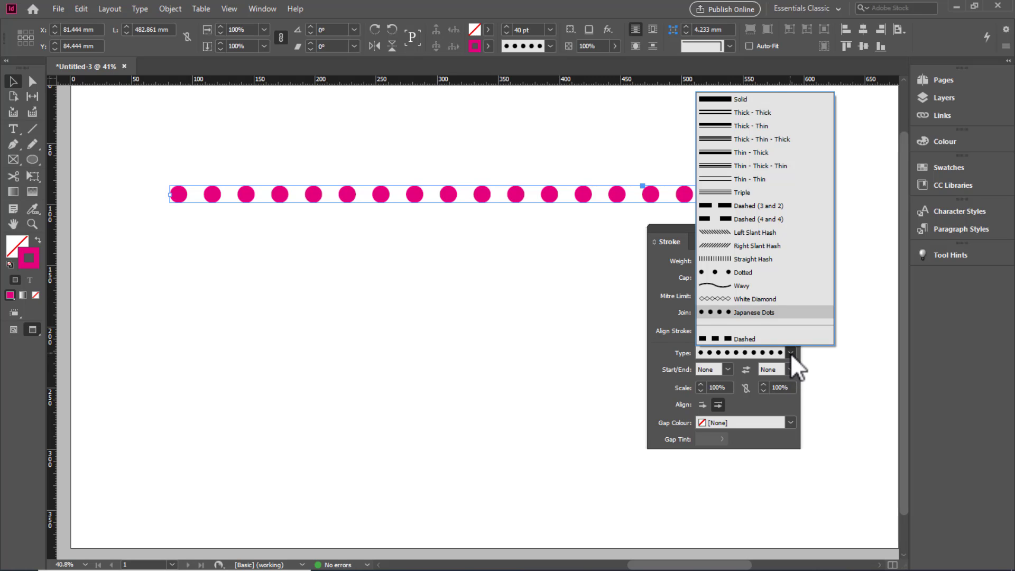
{"action": "left_click", "coordinate": [743, 99]}
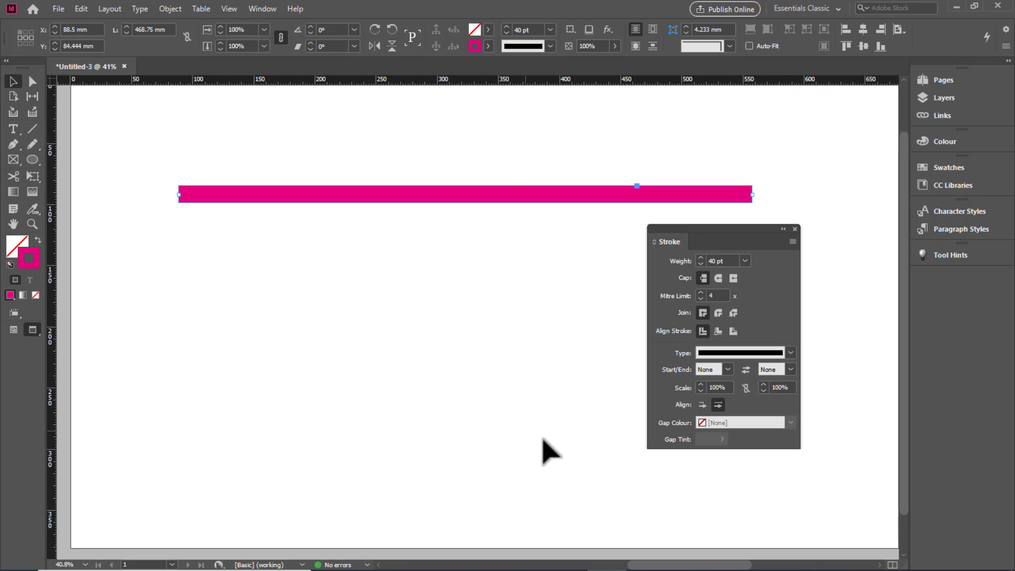
{"action": "left_click", "coordinate": [719, 278]}
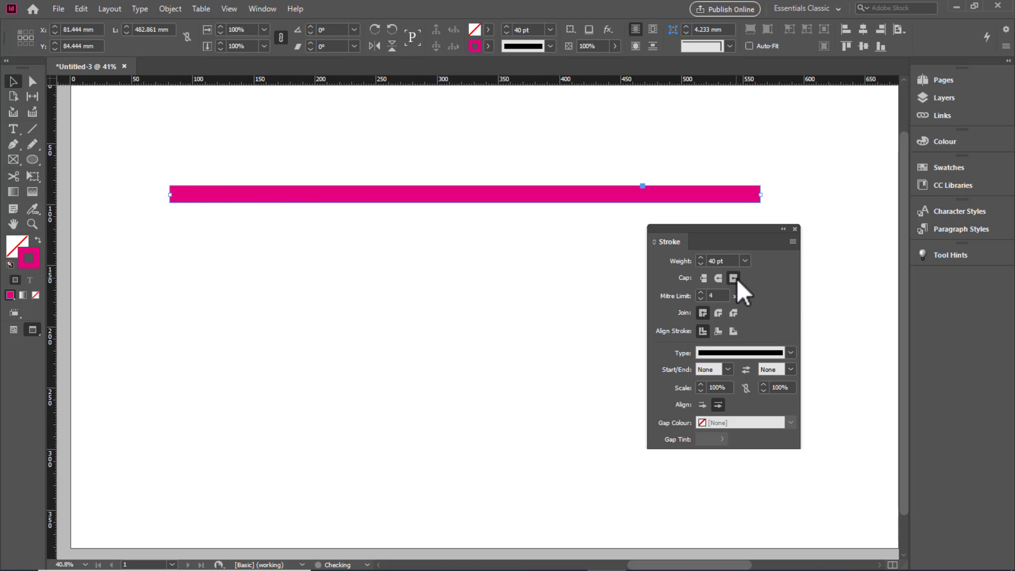
{"action": "left_click", "coordinate": [719, 278]}
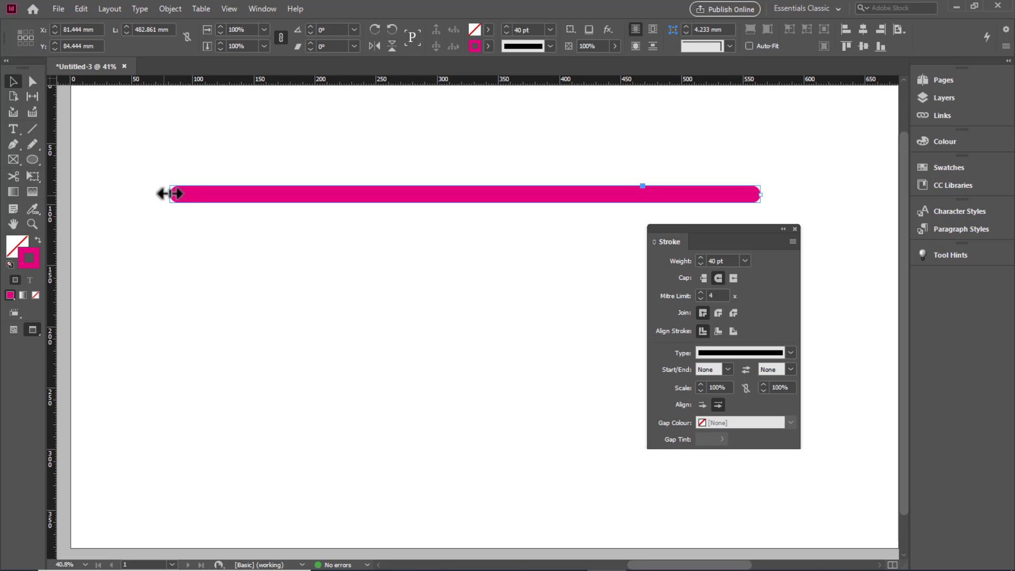
Step: Examine the rounded start of the line up close
{"action": "left_click", "coordinate": [32, 225]}
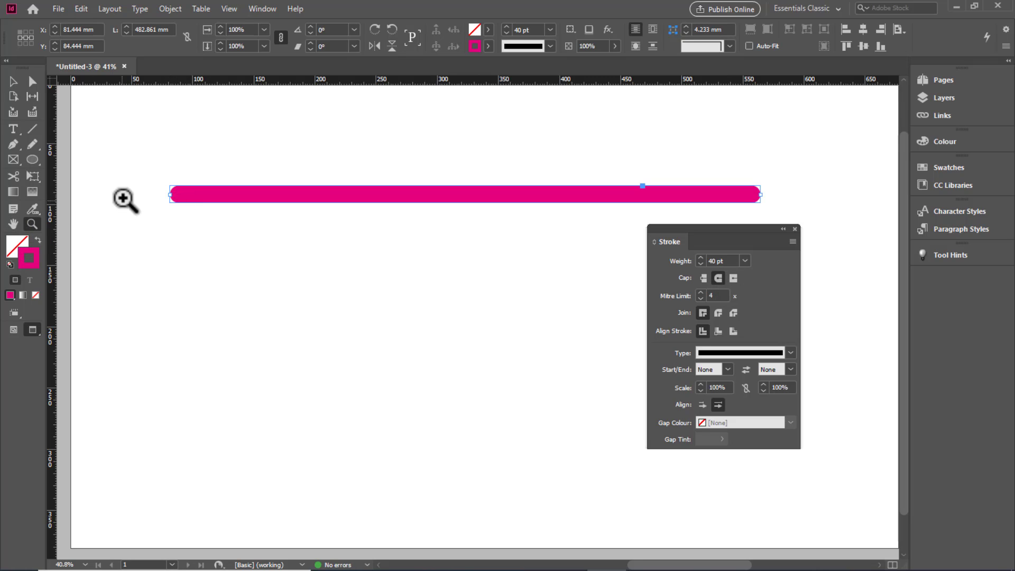
{"action": "left_click_drag", "start_coordinate": [153, 183], "coordinate": [183, 211]}
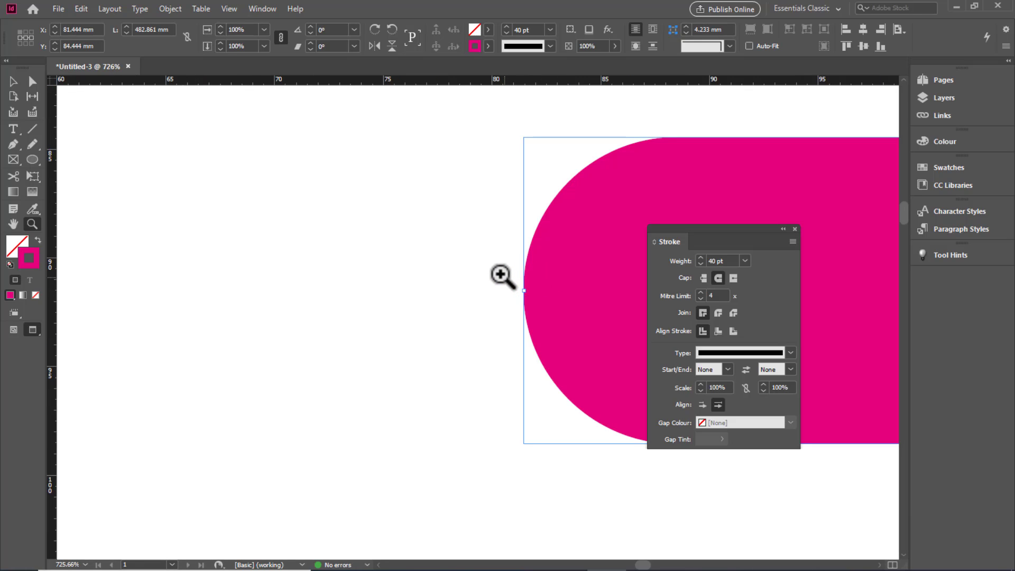
{"action": "key", "text": "ctrl+minus"}
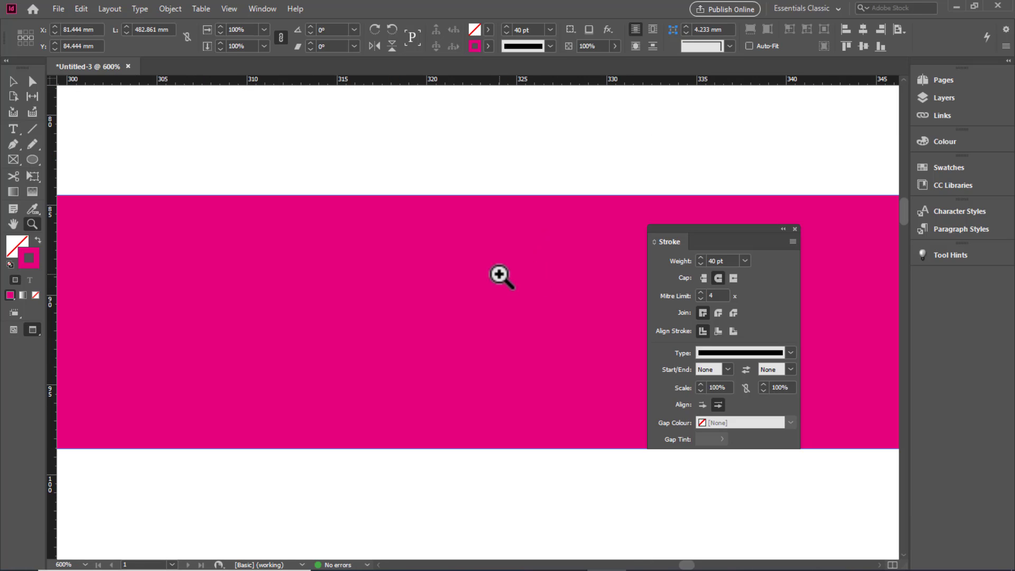
{"action": "key", "text": "ctrl+minus"}
{"action": "key", "text": "ctrl+minus"}
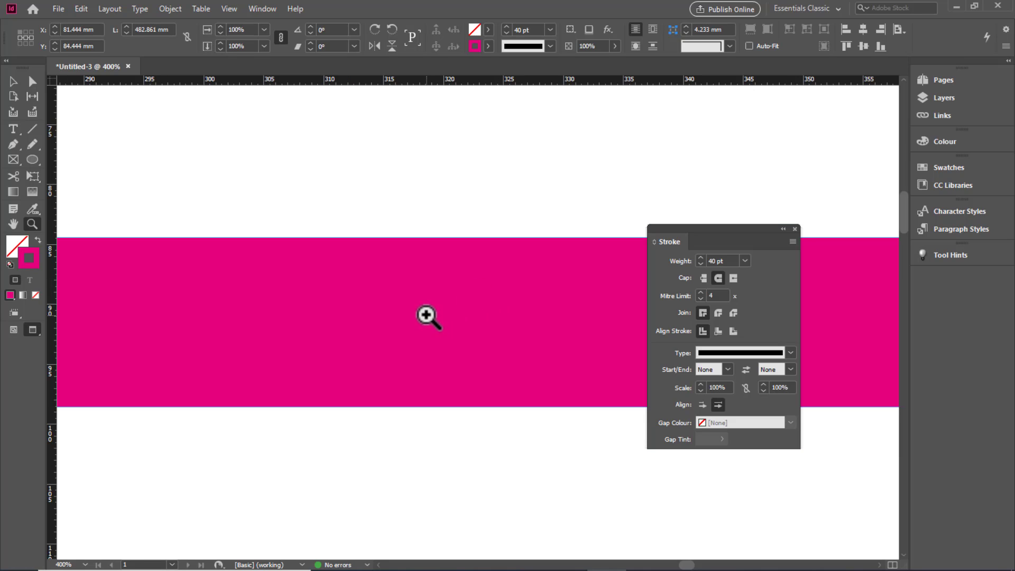
{"action": "left_click", "coordinate": [12, 78]}
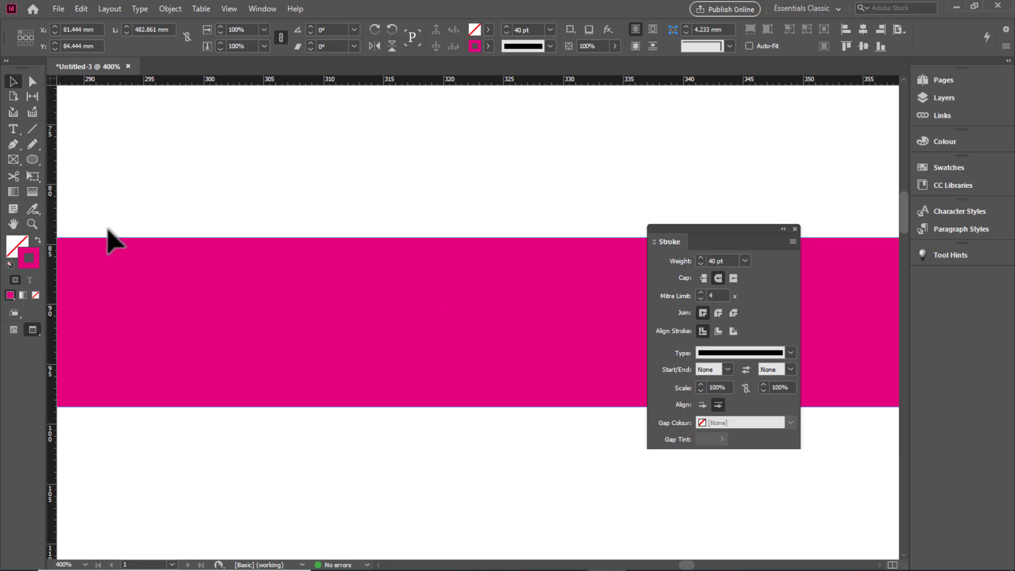
Step: Move the line up the page to about X 81.5 mm and Y 71.9 mm
{"action": "left_click_drag", "start_coordinate": [127, 277], "coordinate": [307, 238]}
{"action": "left_click_drag", "start_coordinate": [186, 238], "coordinate": [654, 253]}
{"action": "left_click_drag", "start_coordinate": [226, 245], "coordinate": [413, 249]}
{"action": "scroll", "coordinate": [412, 259], "scroll_direction": "down", "scroll_amount": 8}
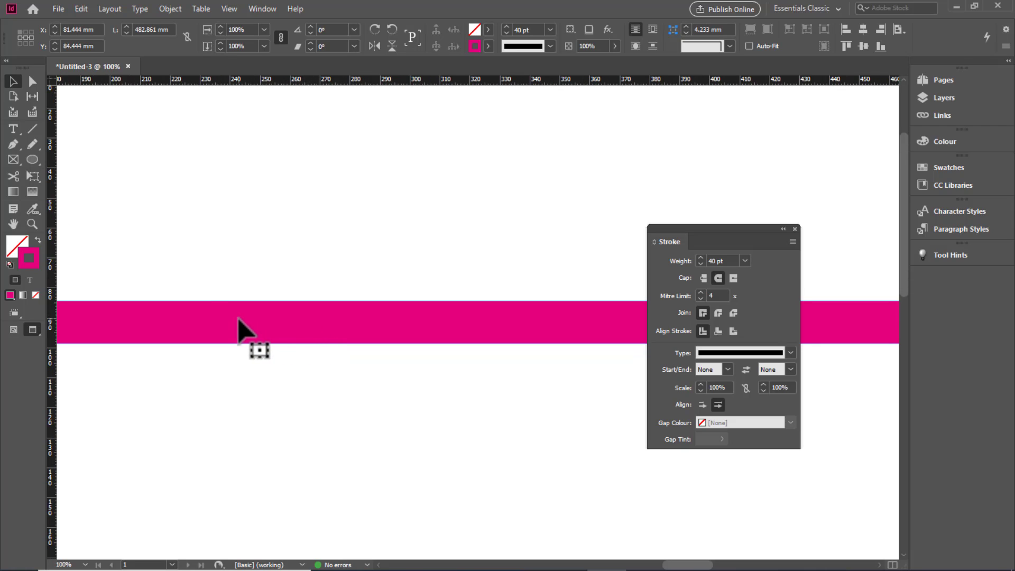
{"action": "left_click_drag", "start_coordinate": [204, 310], "coordinate": [611, 259]}
{"action": "left_click_drag", "start_coordinate": [453, 272], "coordinate": [438, 211]}
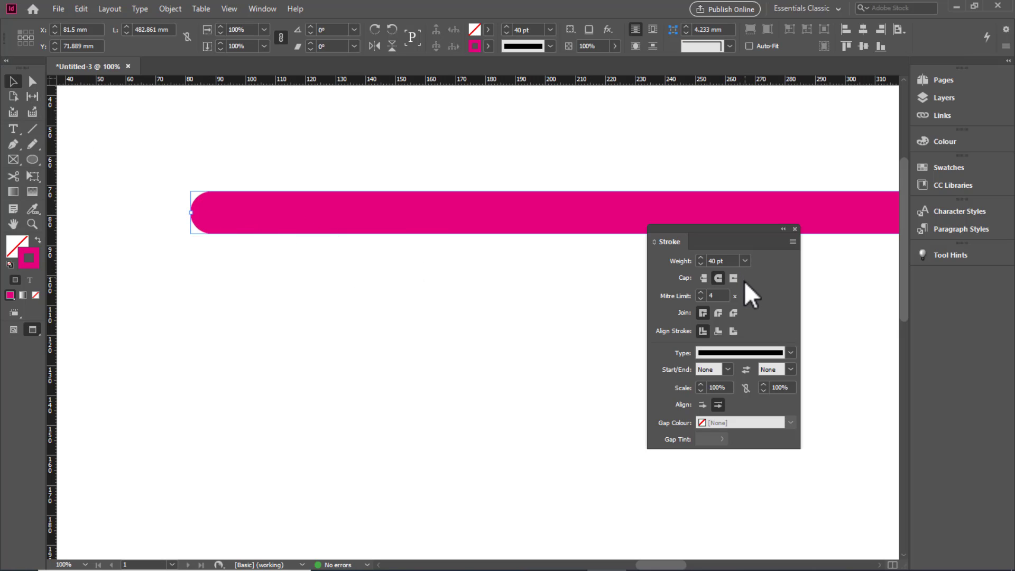
Step: Compare the Butt, Round and Projecting caps on the line, returning to the Round Cap
{"action": "left_click", "coordinate": [704, 278]}
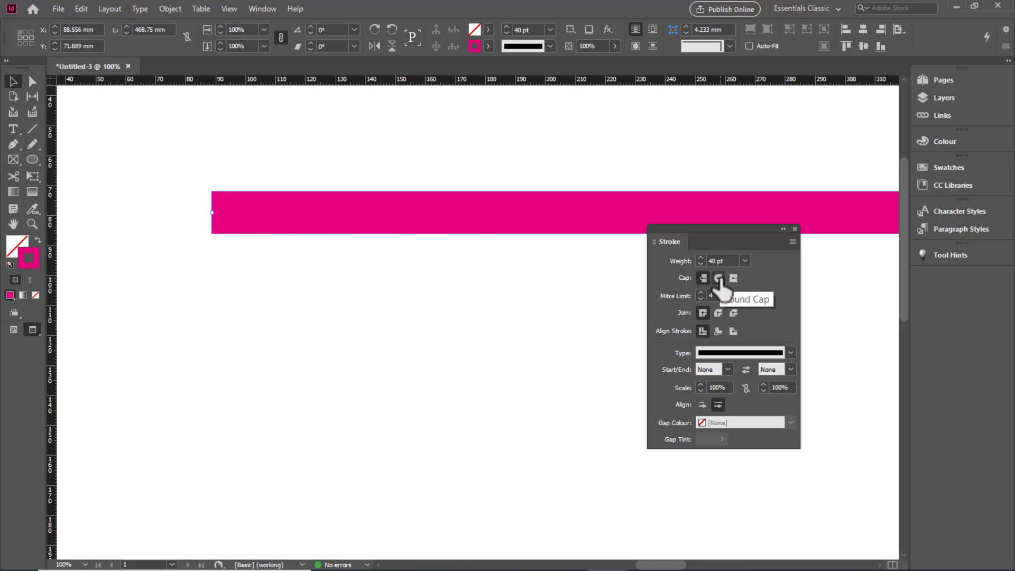
{"action": "left_click", "coordinate": [718, 278]}
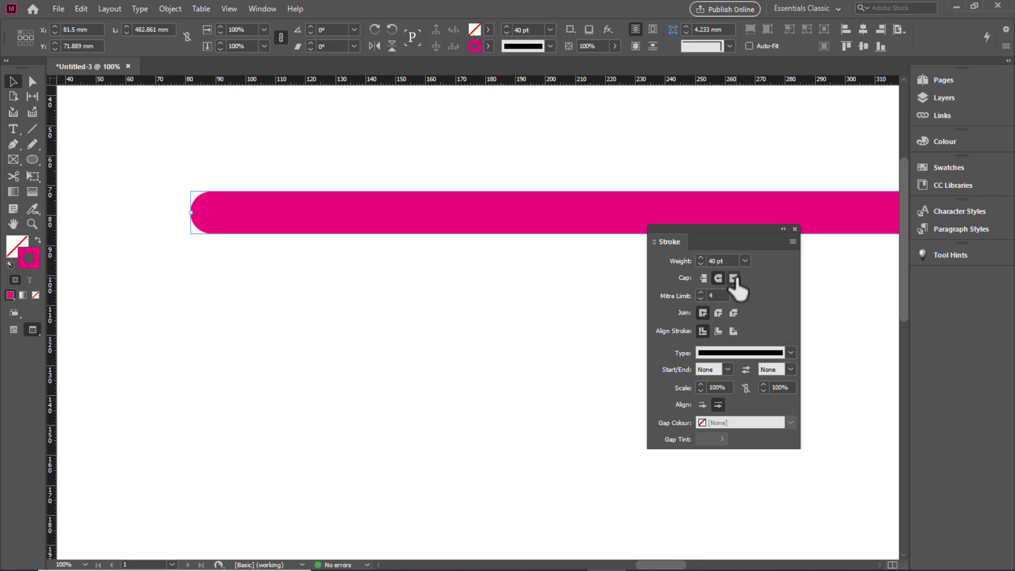
{"action": "left_click", "coordinate": [734, 278]}
{"action": "left_click", "coordinate": [718, 279]}
Step: Set the line's mitre limit to 13, with a round join, stroke aligned to the inside and a butt cap
{"action": "double_click", "coordinate": [701, 292]}
{"action": "left_click", "coordinate": [720, 312]}
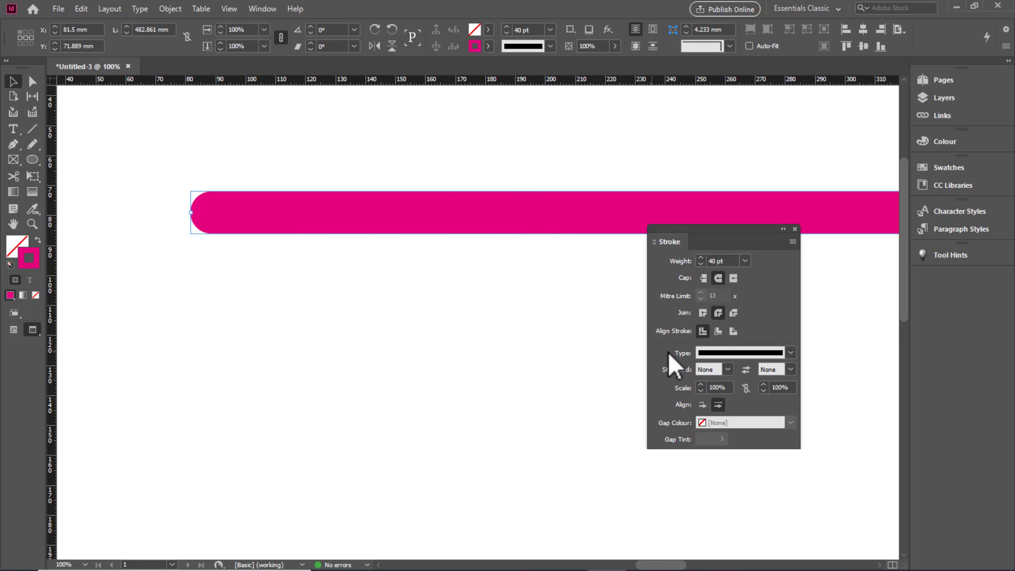
{"action": "left_click", "coordinate": [718, 331]}
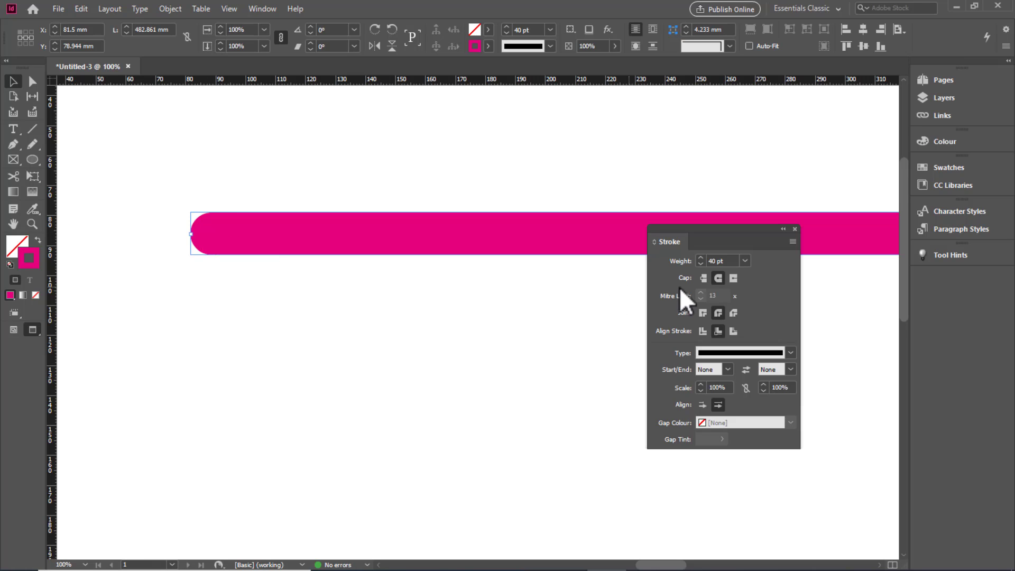
{"action": "left_click", "coordinate": [703, 277]}
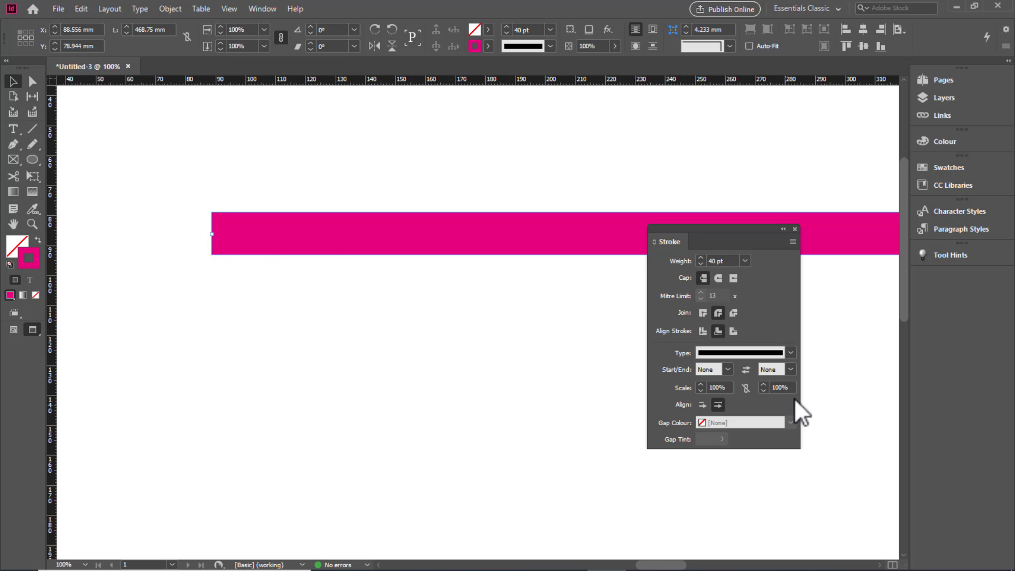
Step: Give the line a SquareSolid start arrowhead and a Simple end arrowhead
{"action": "left_click", "coordinate": [728, 370]}
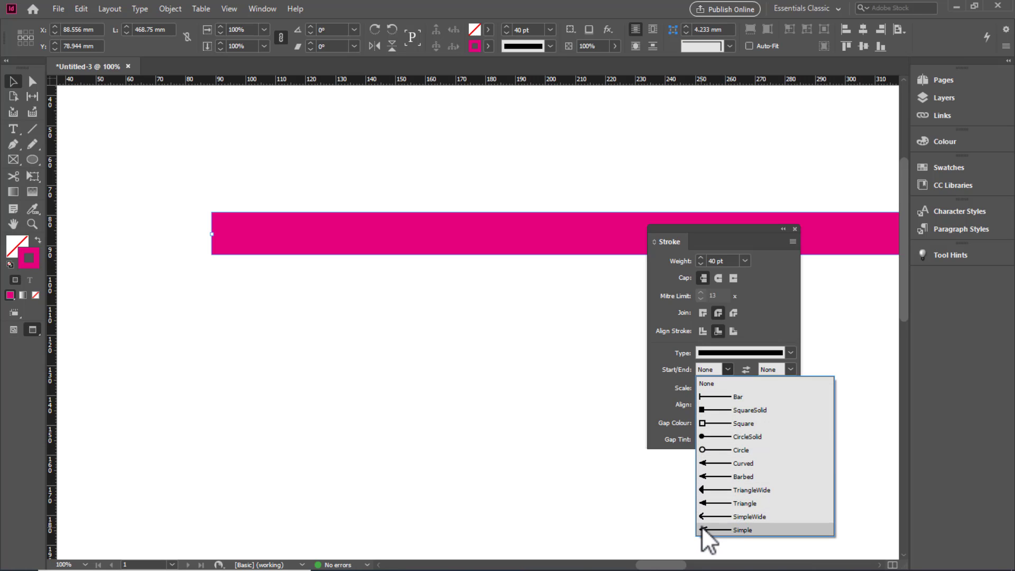
{"action": "left_click", "coordinate": [707, 411]}
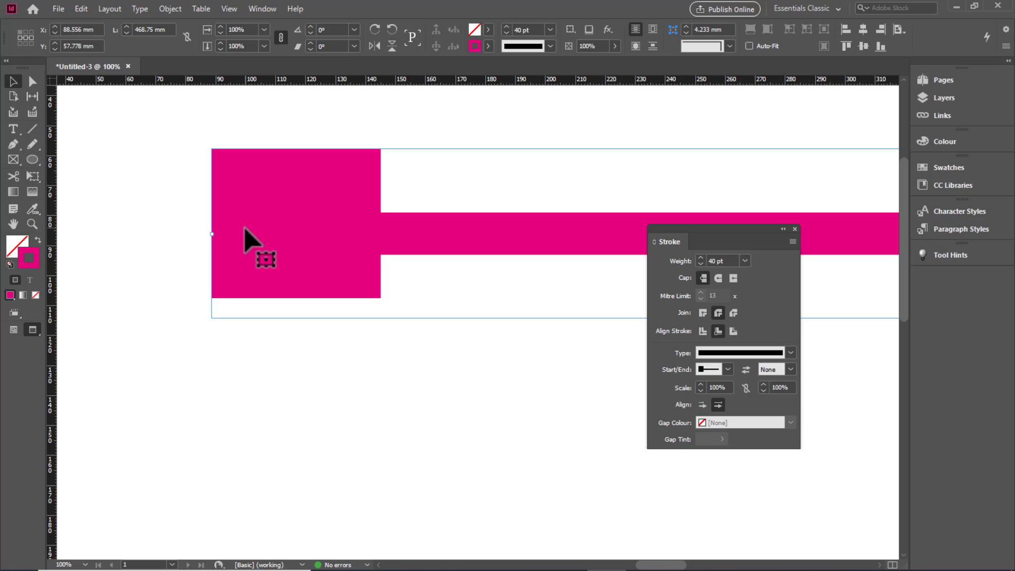
{"action": "key", "text": "ctrl+0"}
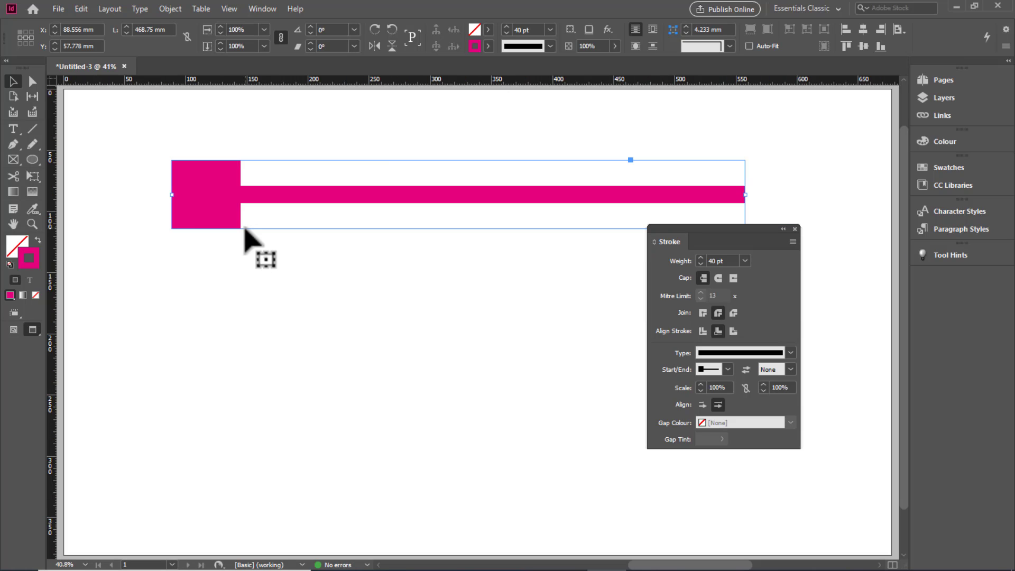
{"action": "left_click", "coordinate": [792, 368]}
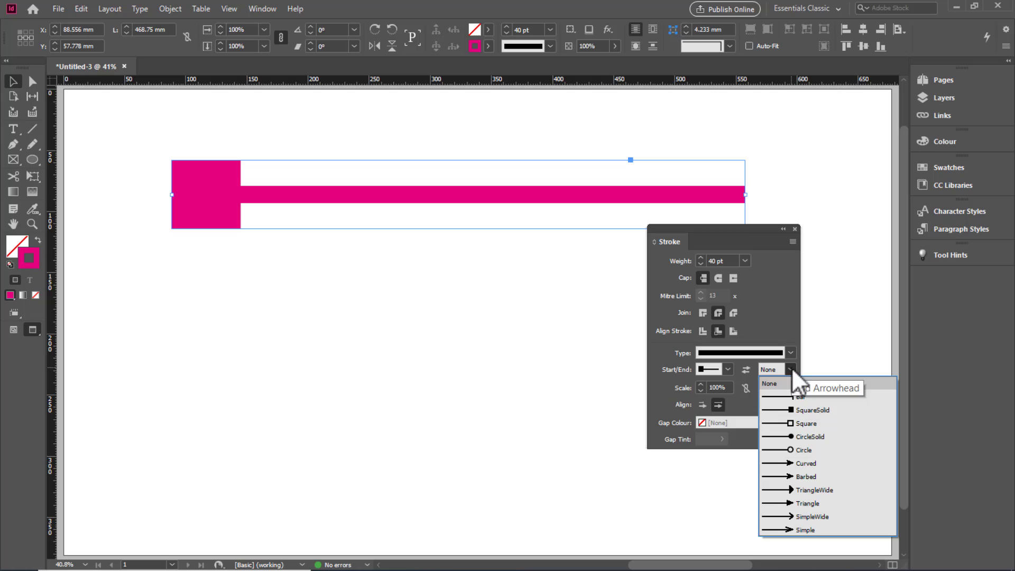
{"action": "left_click", "coordinate": [788, 526]}
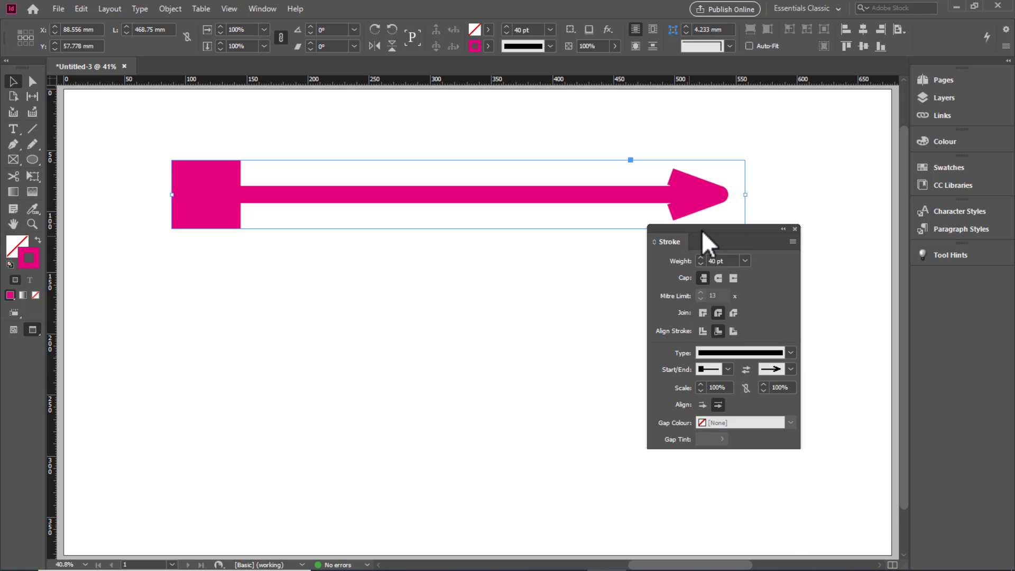
Step: Try the Circle, Curved and Simple end arrowheads on the line, then set the end to Bar
{"action": "left_click_drag", "start_coordinate": [702, 230], "coordinate": [228, 258]}
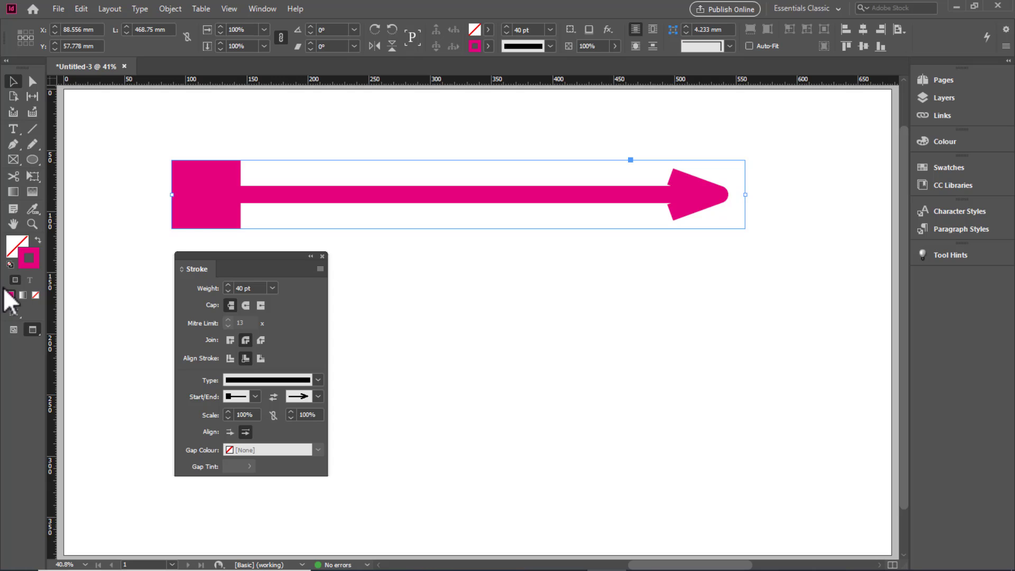
{"action": "left_click", "coordinate": [317, 396]}
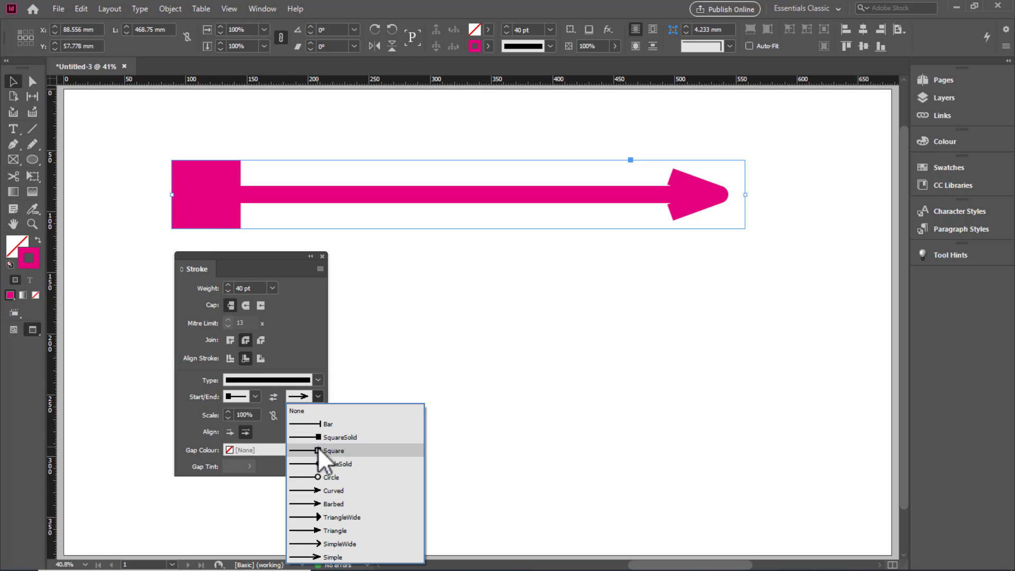
{"action": "left_click", "coordinate": [322, 474]}
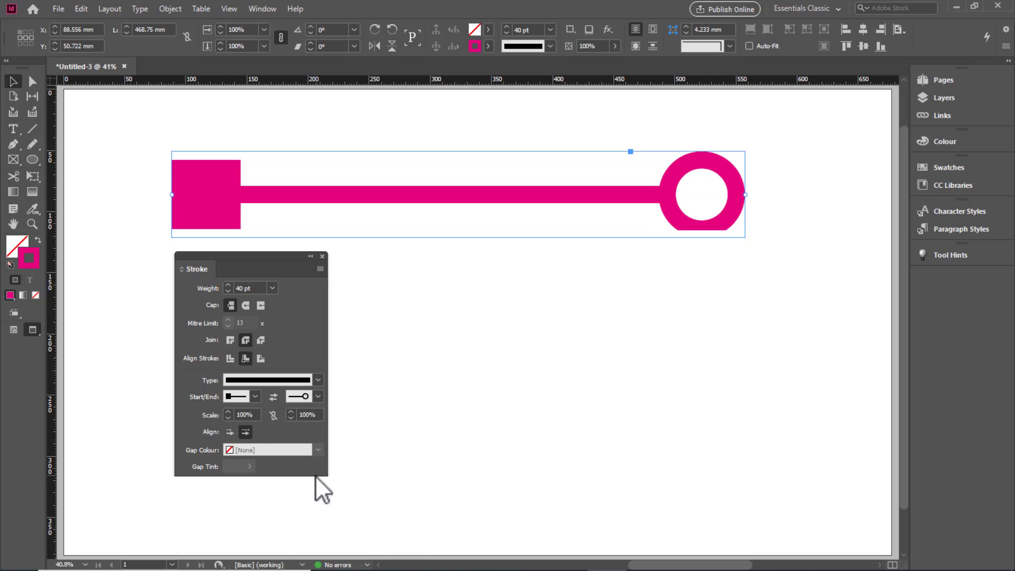
{"action": "left_click", "coordinate": [317, 397]}
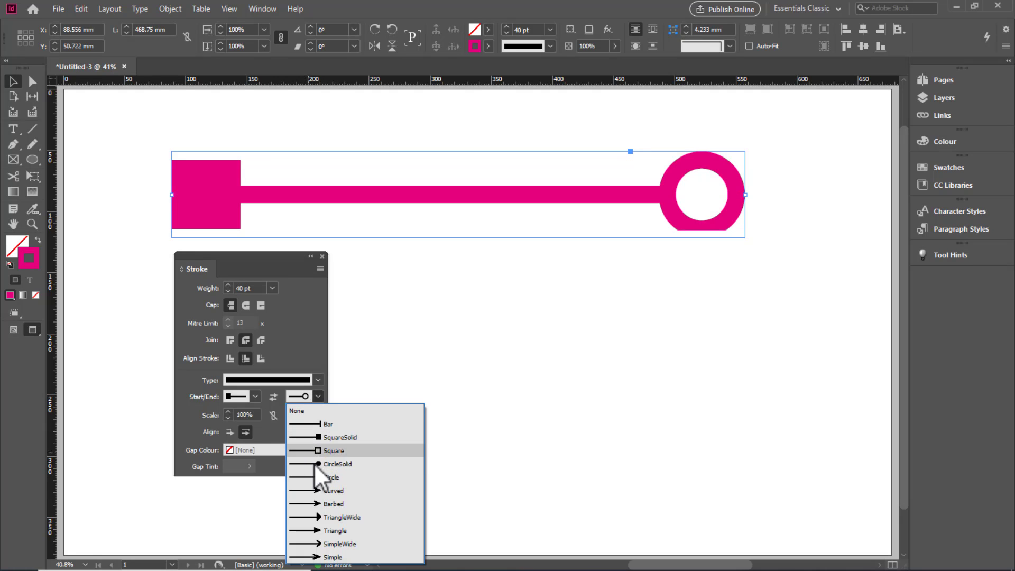
{"action": "left_click", "coordinate": [319, 489]}
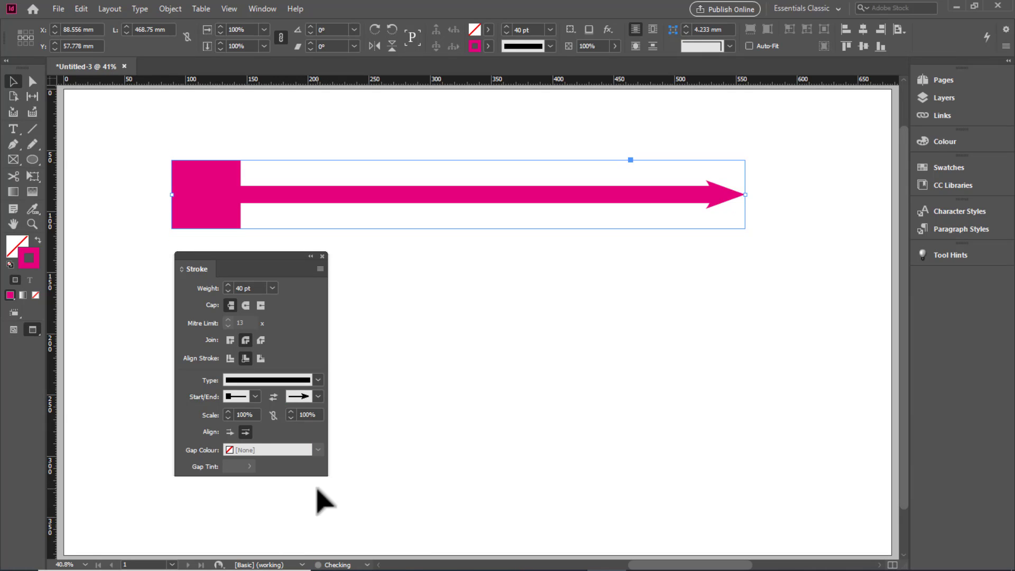
{"action": "left_click", "coordinate": [318, 397]}
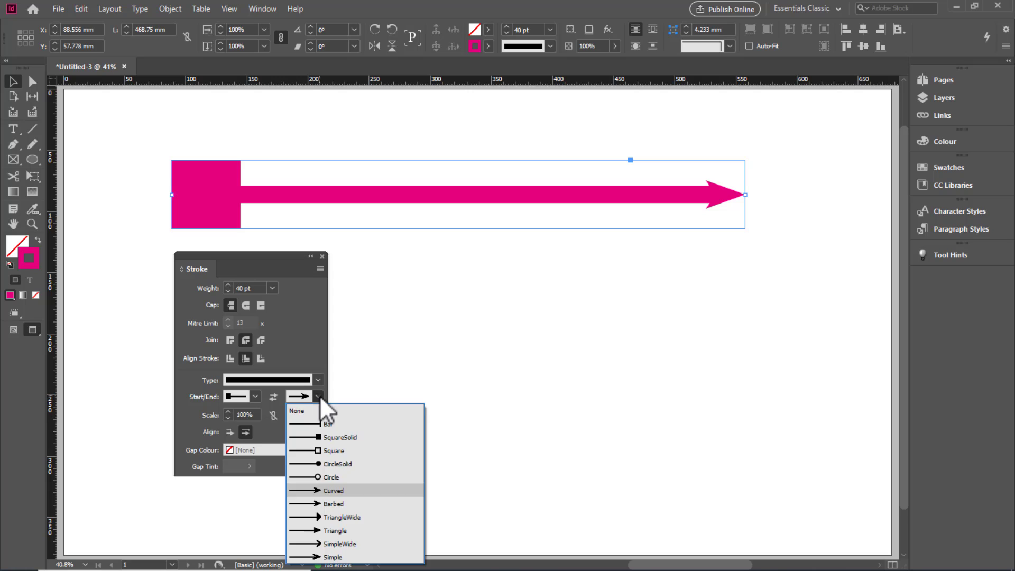
{"action": "left_click", "coordinate": [319, 557]}
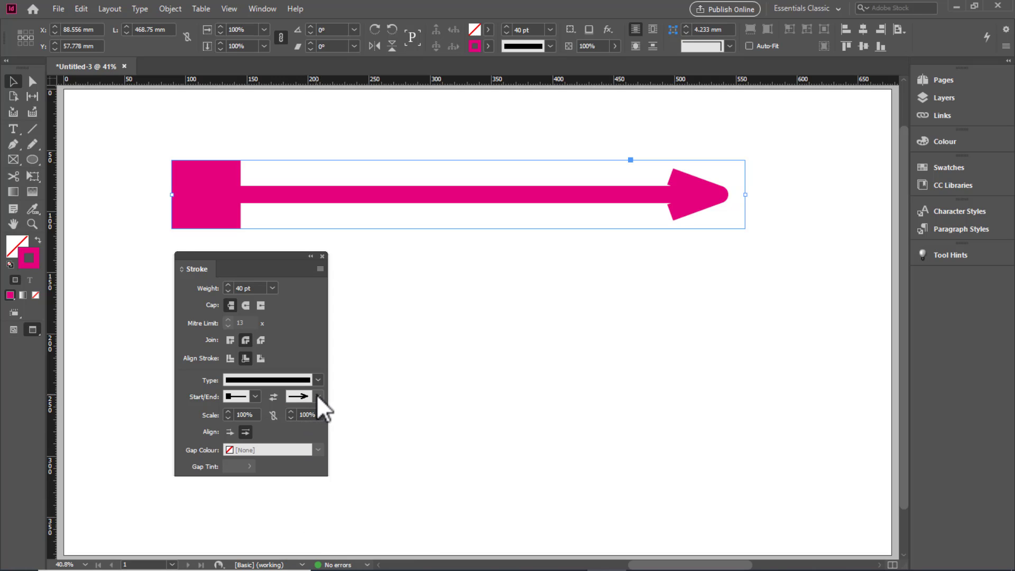
{"action": "left_click", "coordinate": [318, 396]}
{"action": "left_click", "coordinate": [324, 427]}
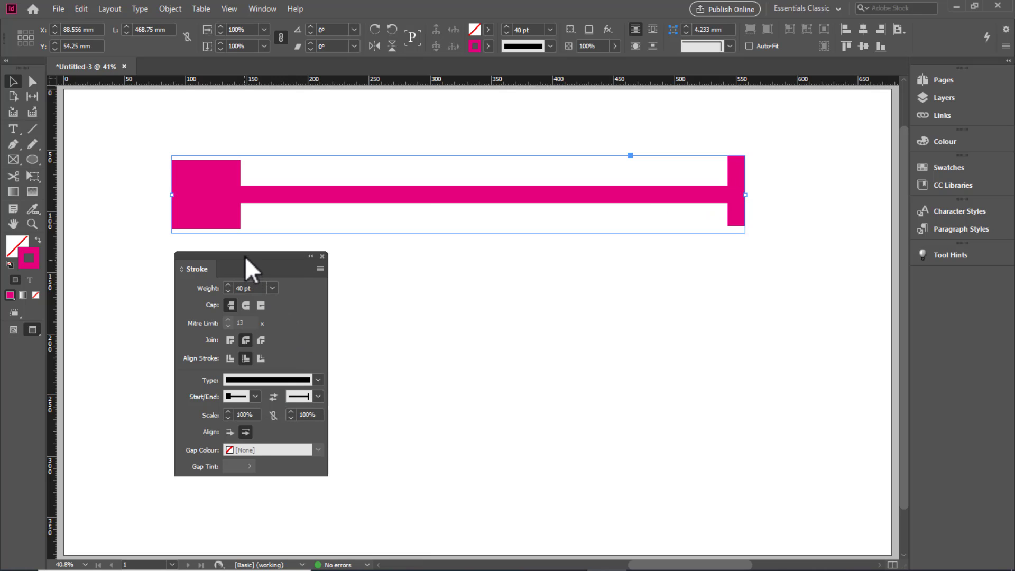
Step: Align the arrowheads so that they extend beyond the ends of the line's path
{"action": "left_click_drag", "start_coordinate": [246, 256], "coordinate": [544, 261]}
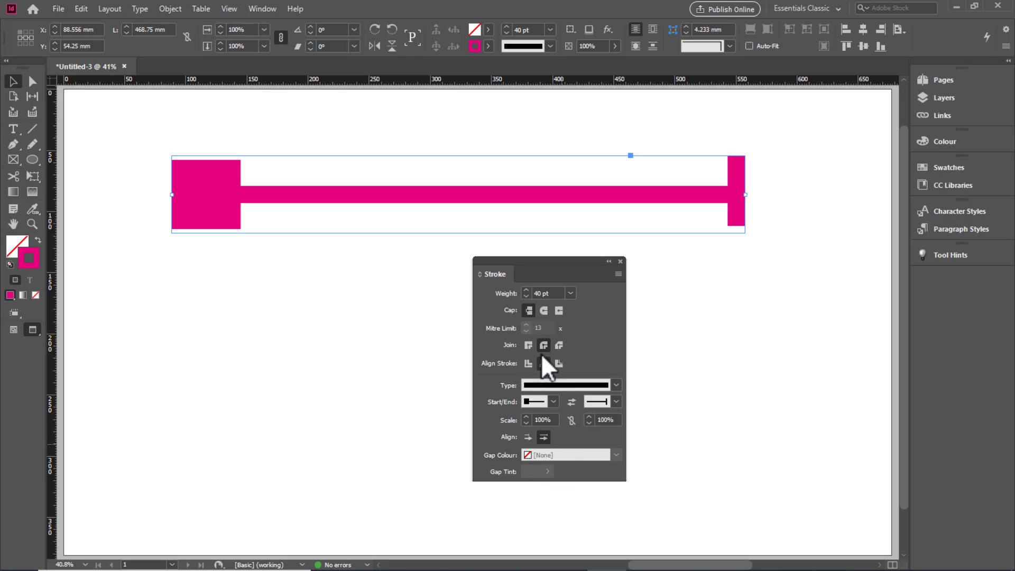
{"action": "left_click", "coordinate": [527, 438]}
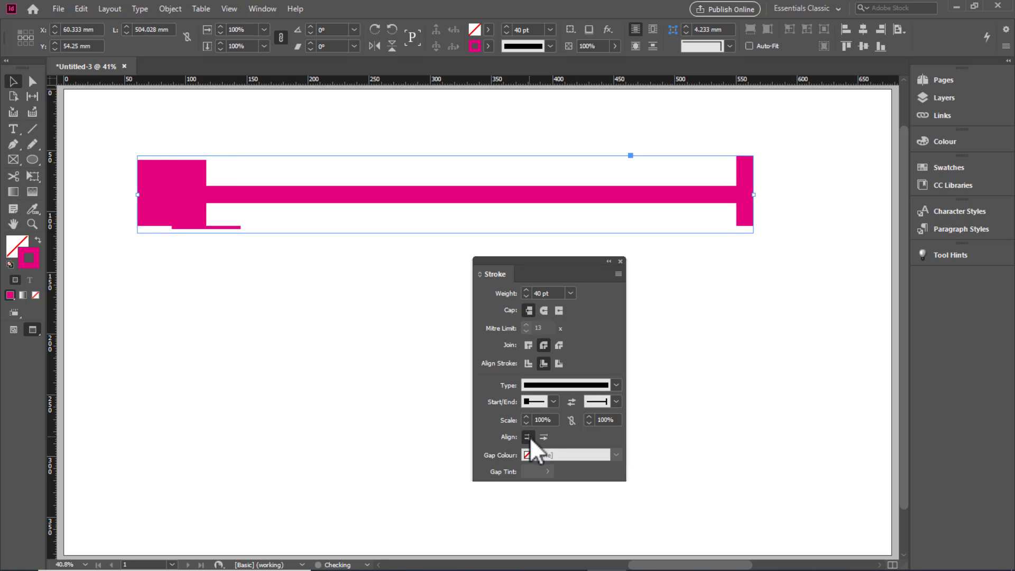
Step: Place the arrowhead tips at the ends of the line's path and set its stroke type to Dashed
{"action": "left_click", "coordinate": [544, 438]}
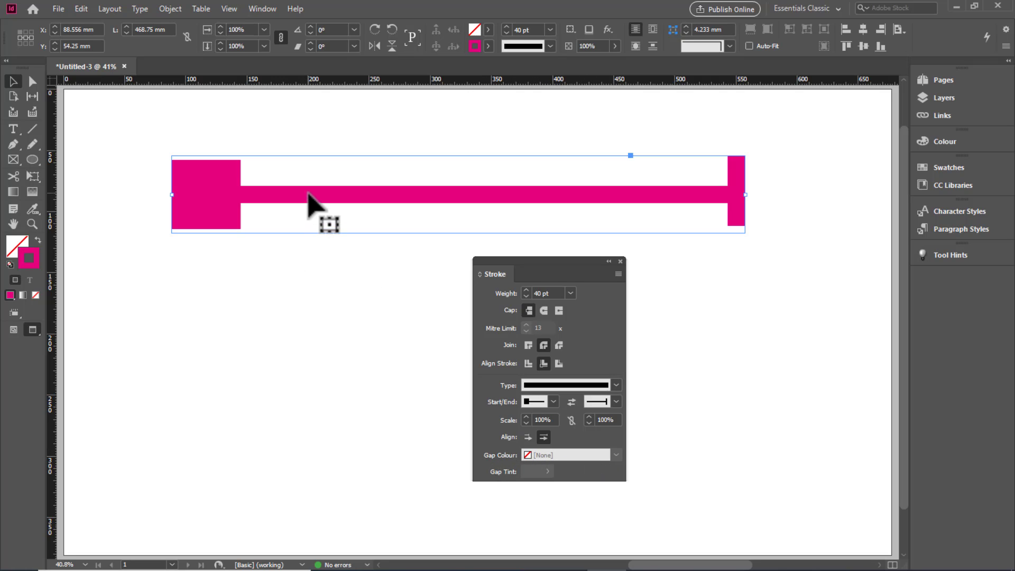
{"action": "left_click", "coordinate": [614, 384]}
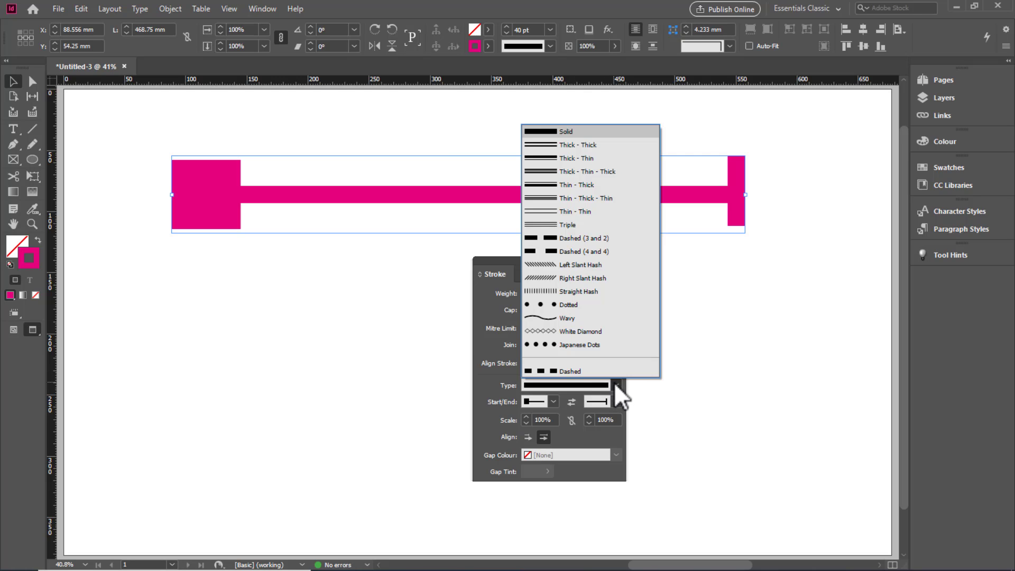
{"action": "left_click", "coordinate": [576, 371]}
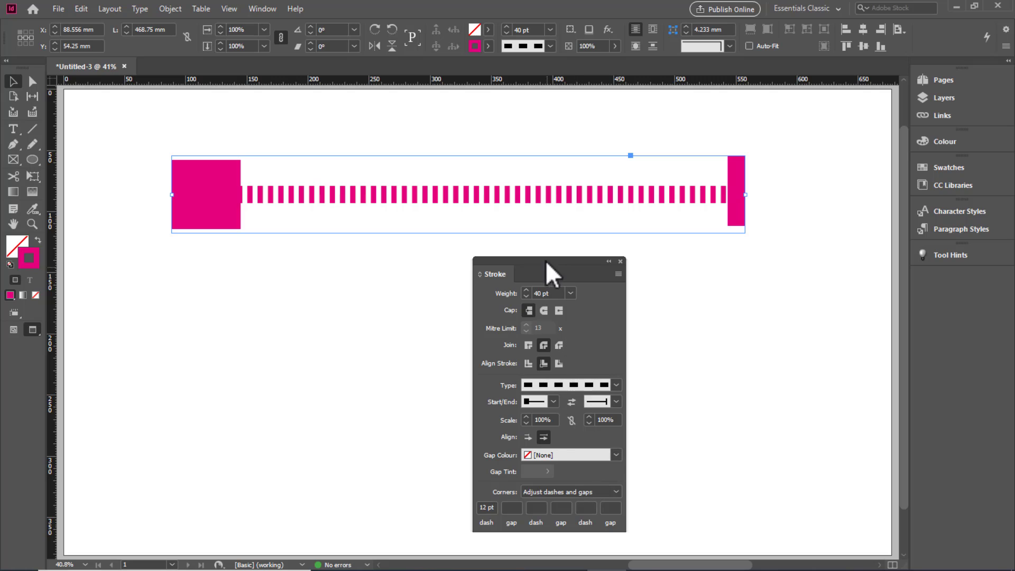
{"action": "left_click_drag", "start_coordinate": [545, 259], "coordinate": [527, 221]}
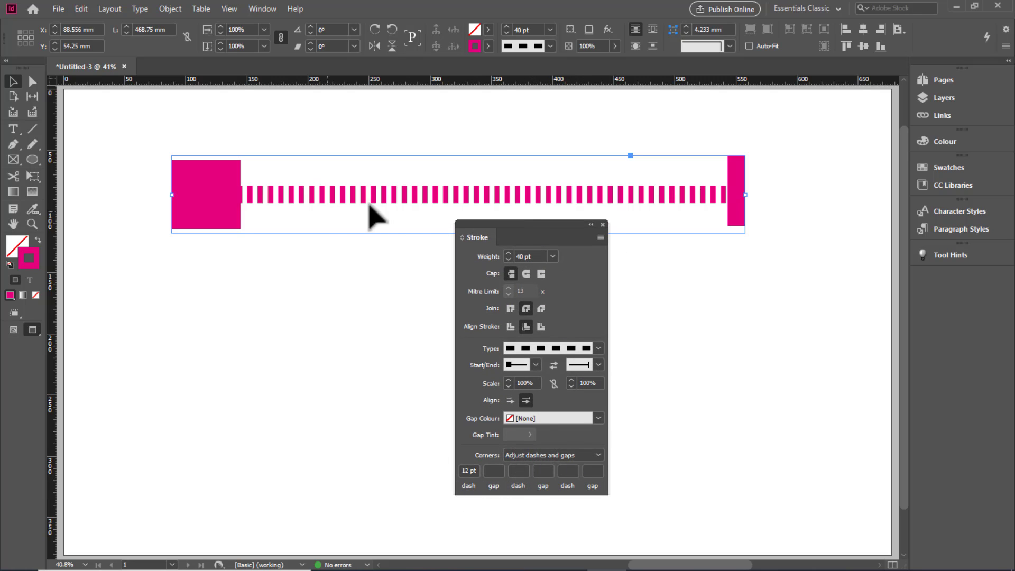
Step: Try the r0g196b186 and [Paper] gap colours on the dashed line, then reset the gap colour to [None]
{"action": "left_click", "coordinate": [597, 417]}
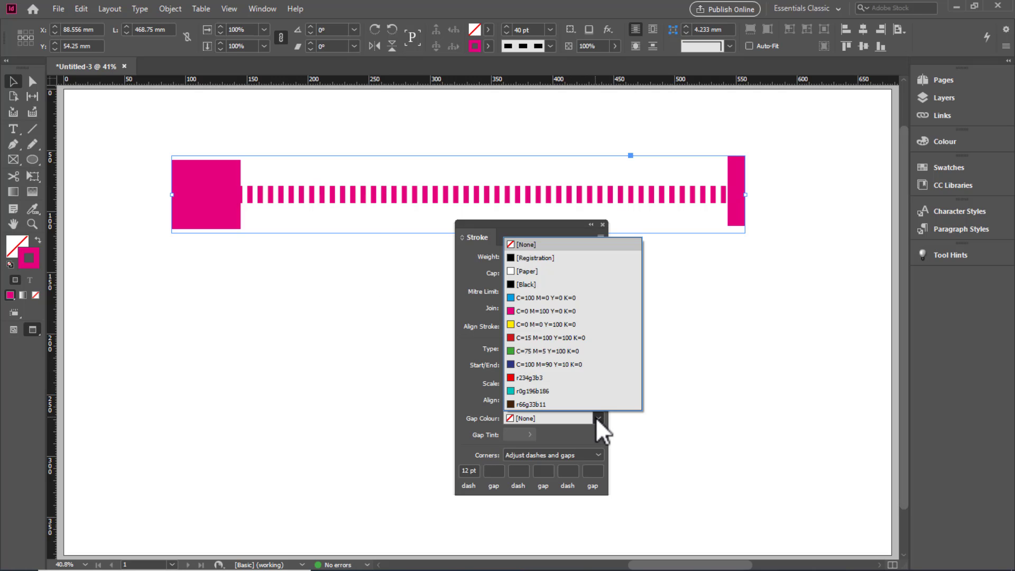
{"action": "left_click", "coordinate": [513, 392]}
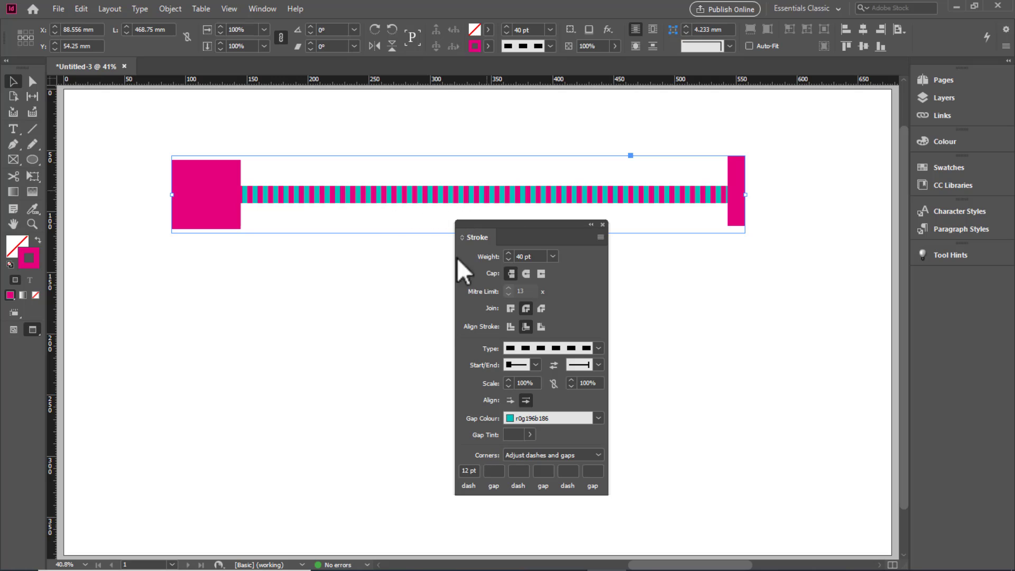
{"action": "left_click", "coordinate": [598, 418]}
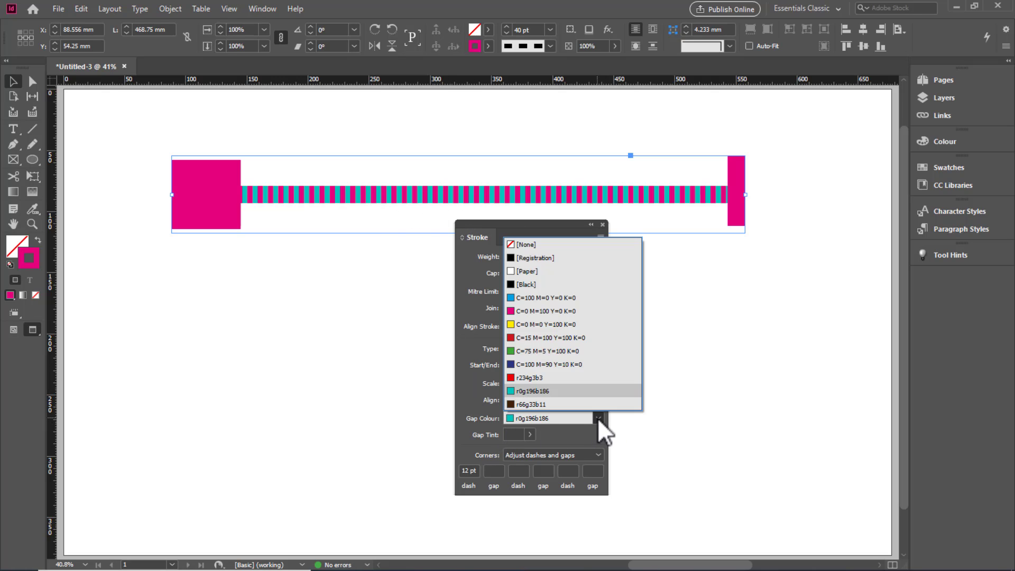
{"action": "left_click", "coordinate": [526, 271]}
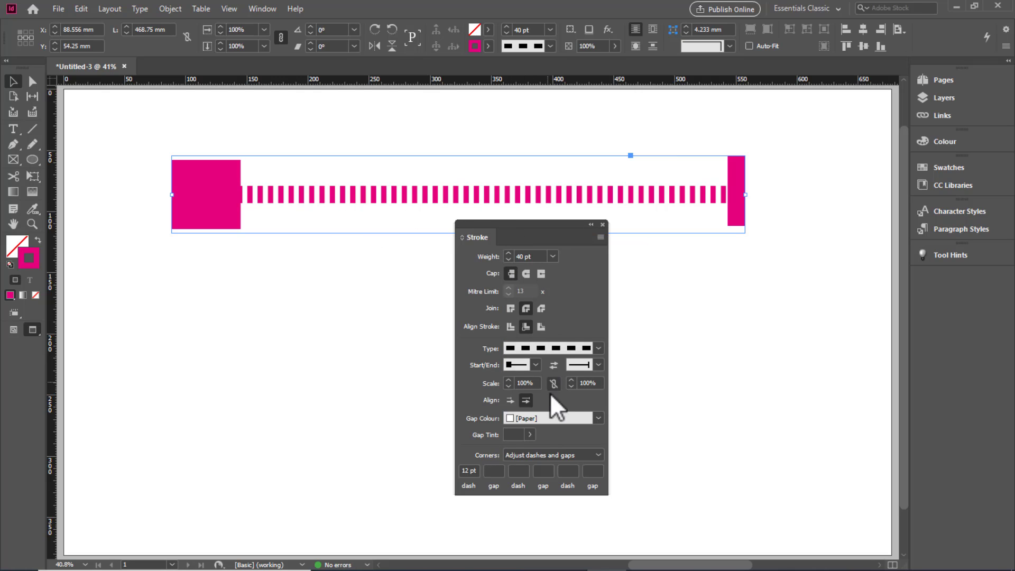
{"action": "left_click", "coordinate": [596, 418]}
{"action": "left_click", "coordinate": [521, 245]}
Step: View the corner adjustment options for the dashes, then set the line's stroke type back to Solid
{"action": "left_click", "coordinate": [599, 455]}
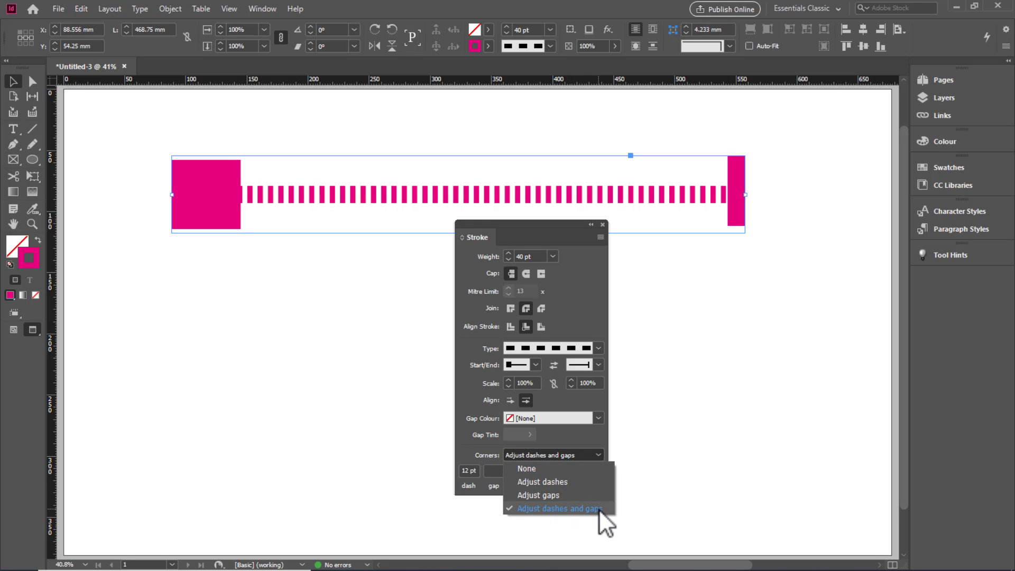
{"action": "left_click", "coordinate": [597, 453]}
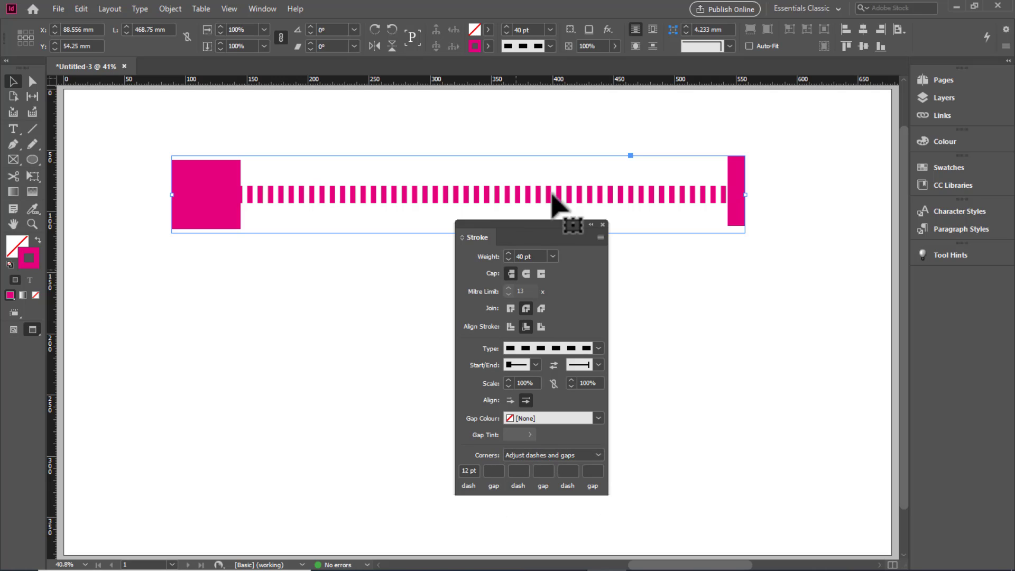
{"action": "left_click", "coordinate": [601, 348]}
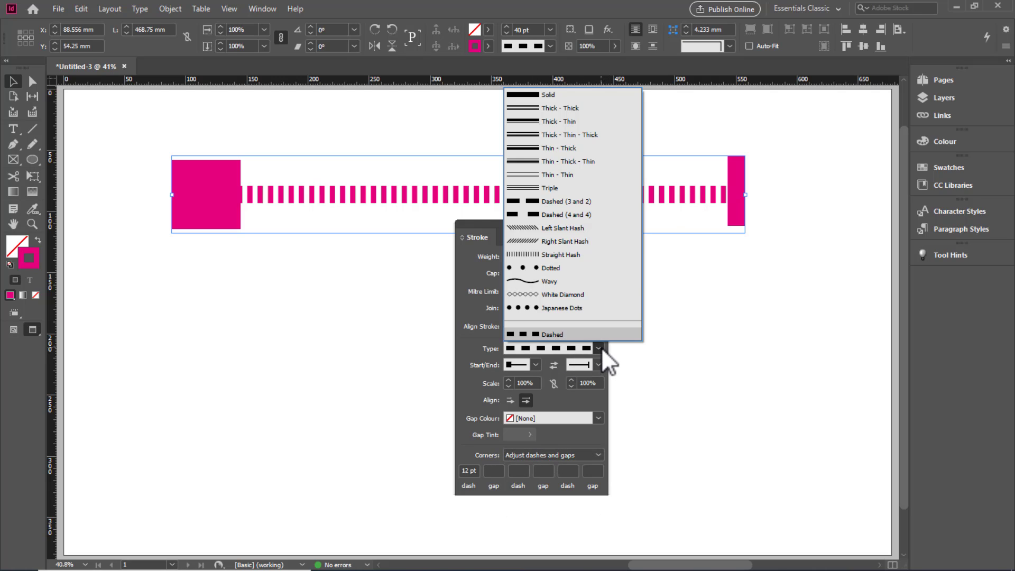
{"action": "left_click", "coordinate": [540, 94]}
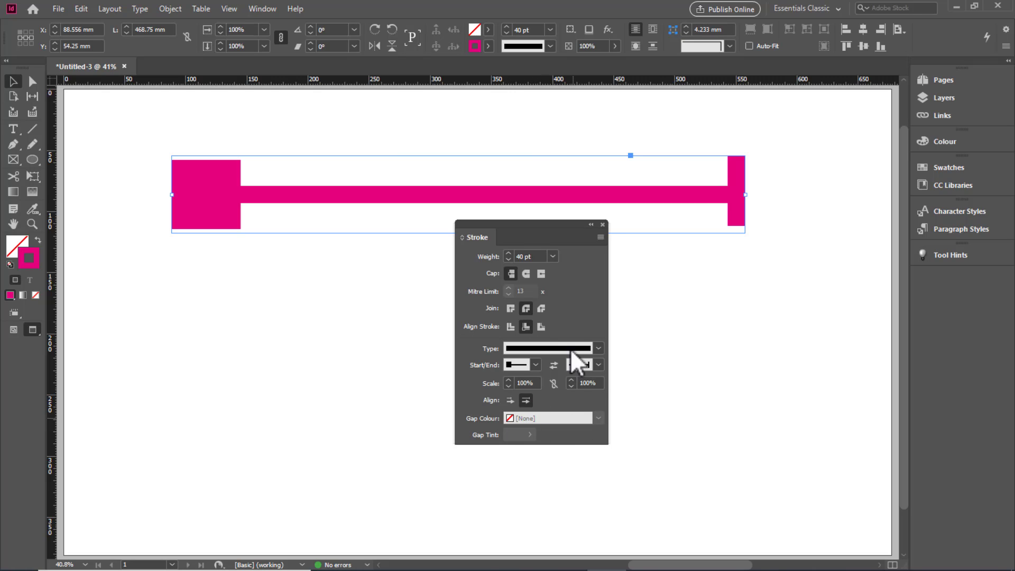
{"action": "mouse_move", "coordinate": [535, 221]}
{"action": "left_mouse_down"}
{"action": "mouse_move", "coordinate": [555, 256]}
{"action": "mouse_move", "coordinate": [724, 255]}
{"action": "left_mouse_up"}
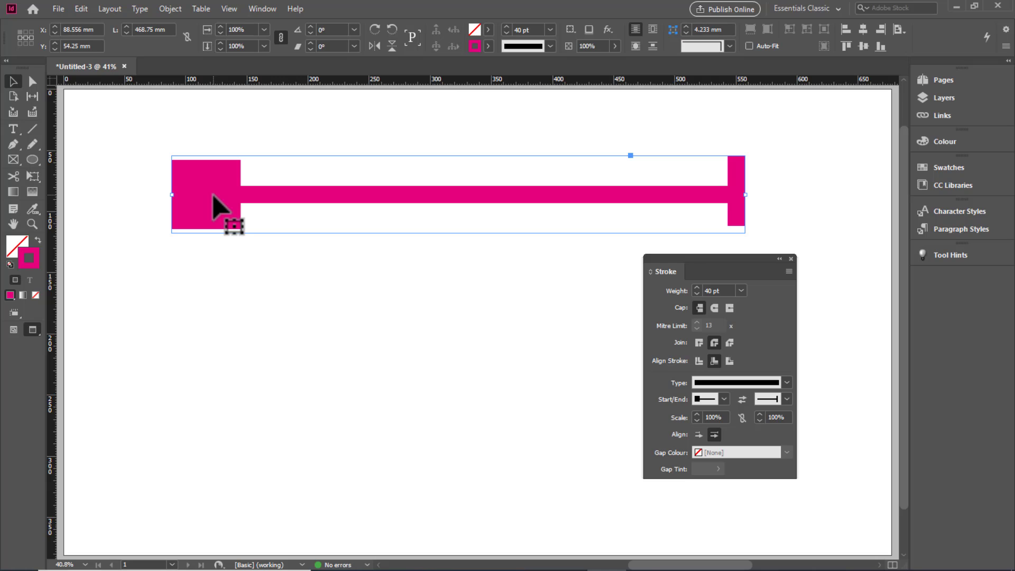
Step: Move the magenta arrowheaded line around the page, then delete it
{"action": "left_click_drag", "start_coordinate": [235, 208], "coordinate": [220, 184]}
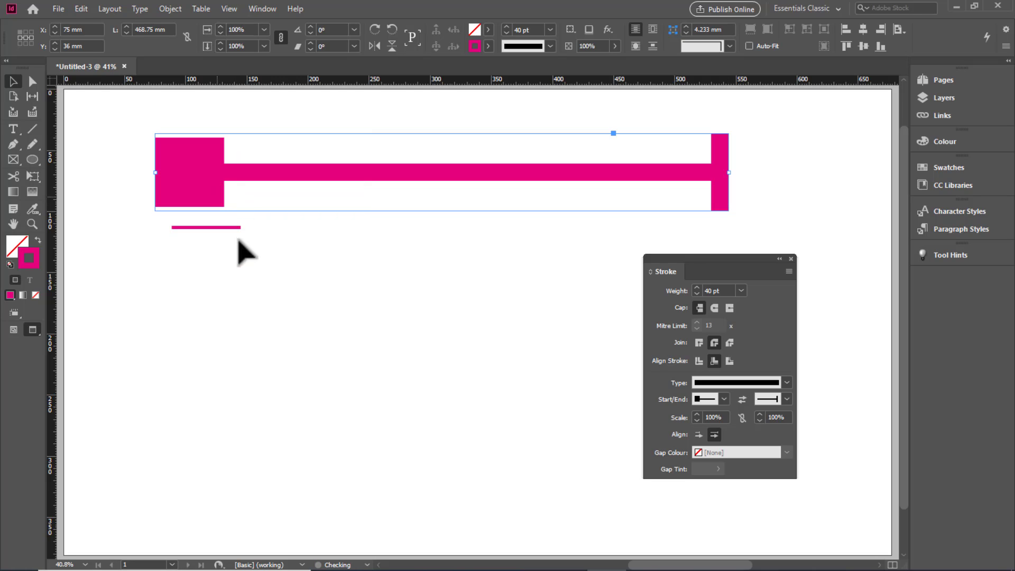
{"action": "left_click", "coordinate": [236, 225]}
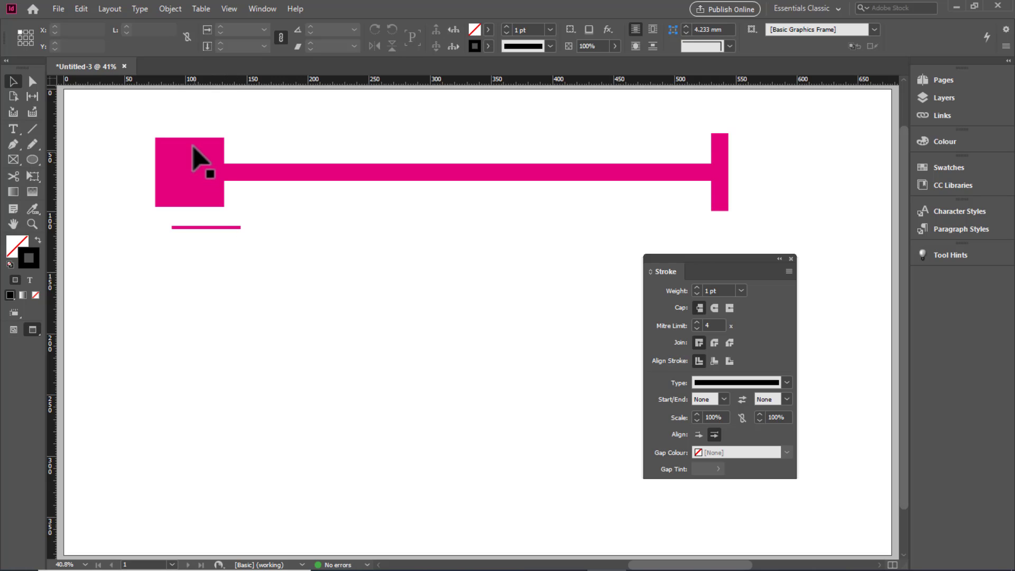
{"action": "left_click_drag", "start_coordinate": [193, 149], "coordinate": [227, 186]}
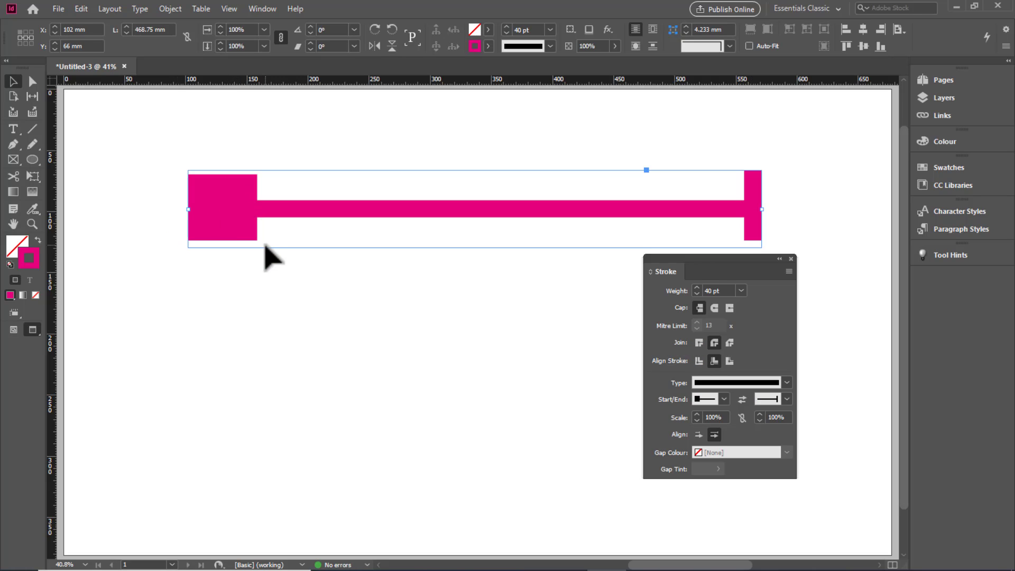
{"action": "key", "text": "Delete"}
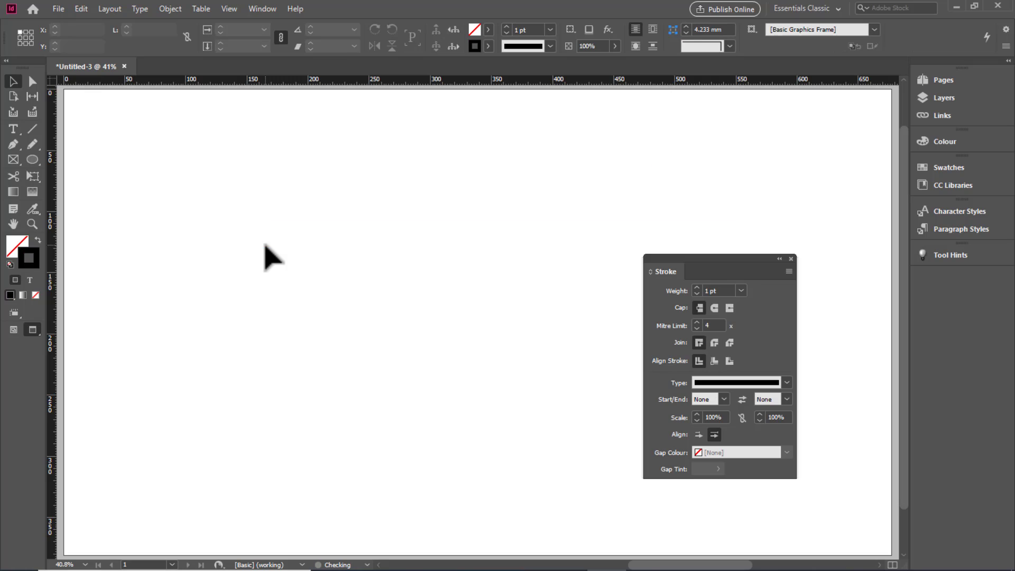
Step: Draw a vertical line about 237 mm long, a horizontal one about 293 mm from its upper end, and two more outlining a rectangle
{"action": "left_click", "coordinate": [32, 127]}
{"action": "mouse_move", "coordinate": [161, 140]}
{"action": "left_mouse_down"}
{"action": "mouse_move", "coordinate": [174, 177]}
{"action": "mouse_move", "coordinate": [391, 215]}
{"action": "mouse_move", "coordinate": [186, 173]}
{"action": "mouse_move", "coordinate": [659, 156]}
{"action": "mouse_move", "coordinate": [750, 138]}
{"action": "mouse_move", "coordinate": [585, 236]}
{"action": "mouse_move", "coordinate": [143, 395]}
{"action": "mouse_move", "coordinate": [389, 374]}
{"action": "mouse_move", "coordinate": [471, 240]}
{"action": "mouse_move", "coordinate": [426, 351]}
{"action": "mouse_move", "coordinate": [347, 408]}
{"action": "mouse_move", "coordinate": [285, 432]}
{"action": "left_mouse_up"}
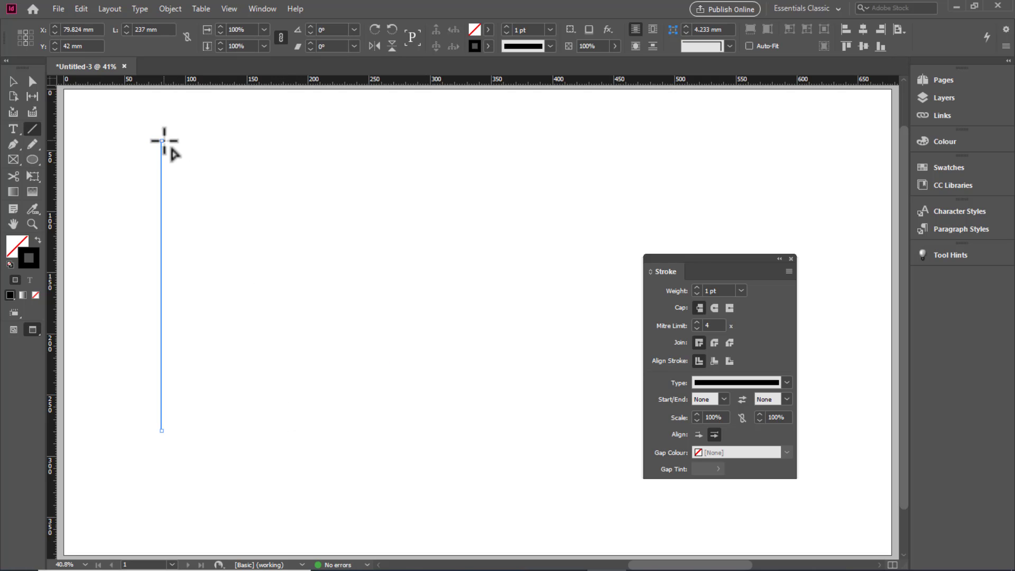
{"action": "left_click_drag", "start_coordinate": [163, 140], "coordinate": [520, 127]}
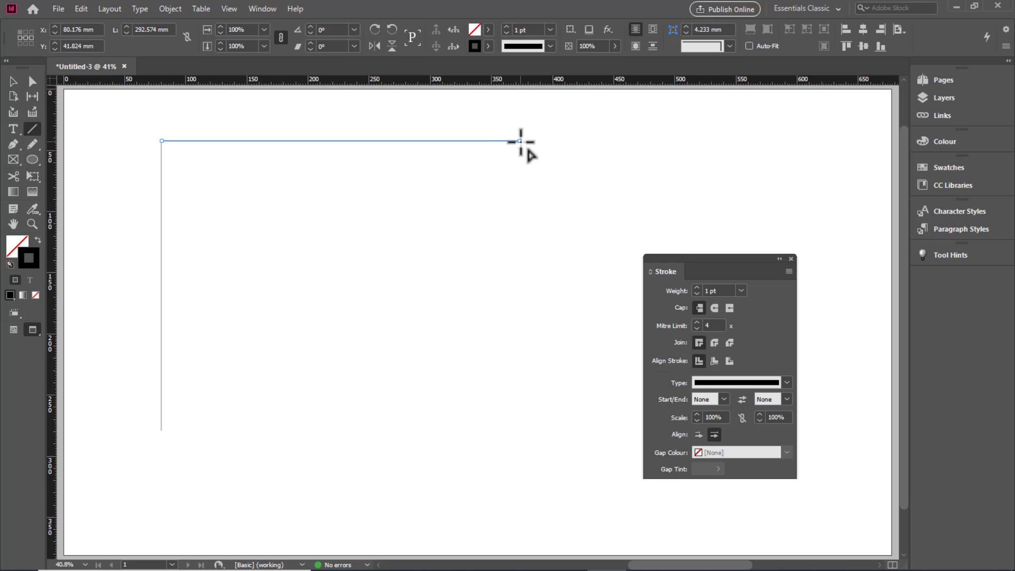
{"action": "mouse_move", "coordinate": [520, 140]}
{"action": "left_mouse_down"}
{"action": "mouse_move", "coordinate": [510, 204]}
{"action": "mouse_move", "coordinate": [553, 444]}
{"action": "mouse_move", "coordinate": [345, 446]}
{"action": "mouse_move", "coordinate": [162, 430]}
{"action": "mouse_move", "coordinate": [152, 411]}
{"action": "mouse_move", "coordinate": [159, 390]}
{"action": "mouse_move", "coordinate": [166, 453]}
{"action": "left_mouse_up"}
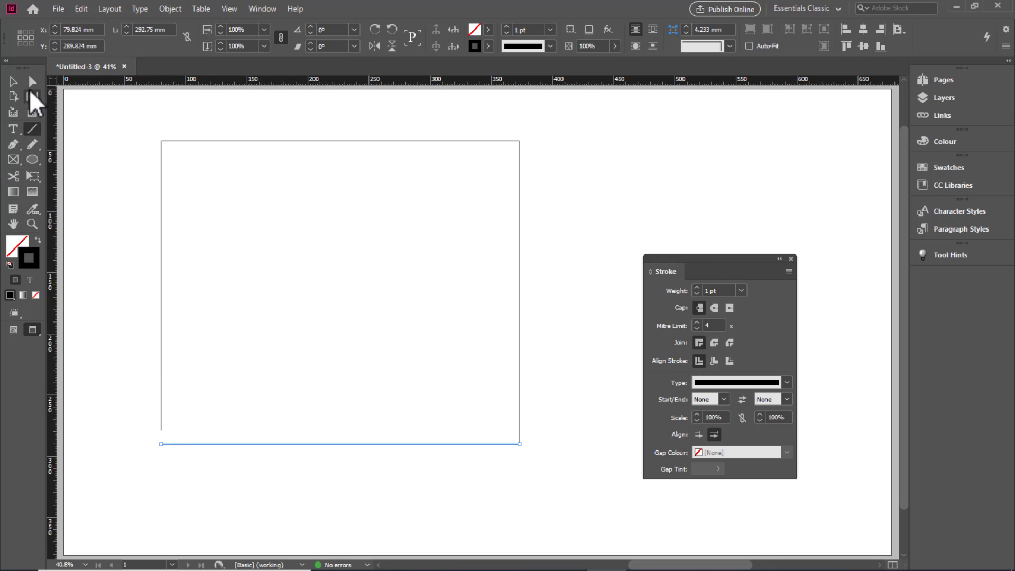
Step: Extend the rectangle's left line down to meet the bottom line and close the corner
{"action": "left_click", "coordinate": [13, 82]}
{"action": "left_click", "coordinate": [161, 225]}
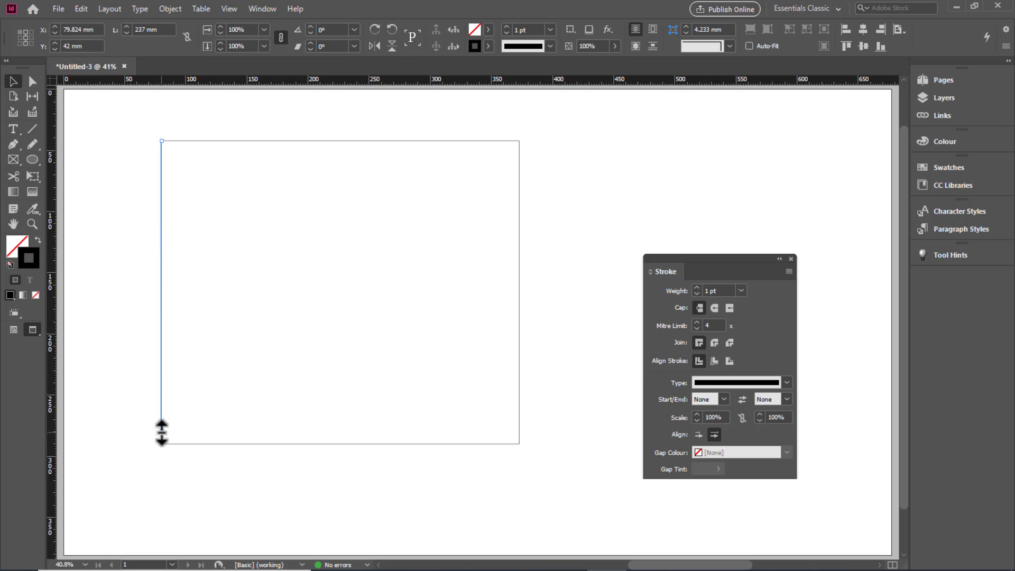
{"action": "left_click_drag", "start_coordinate": [162, 433], "coordinate": [162, 443]}
Step: Select all four lines of the rectangle, try the White Diamond stroke type, then set it to Japanese Dots
{"action": "mouse_move", "coordinate": [104, 107]}
{"action": "left_mouse_down"}
{"action": "mouse_move", "coordinate": [358, 481]}
{"action": "mouse_move", "coordinate": [550, 494]}
{"action": "left_mouse_up"}
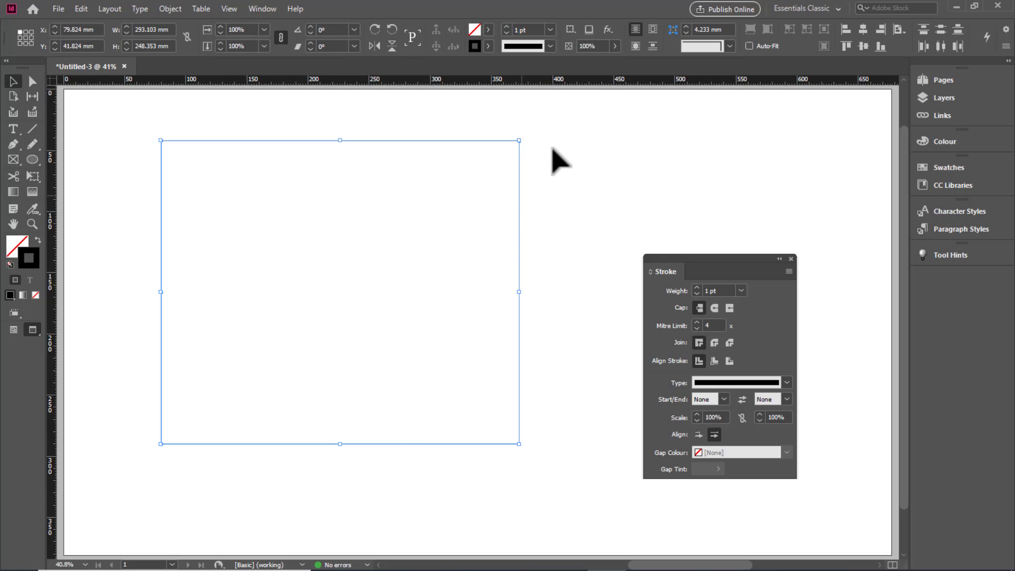
{"action": "left_click", "coordinate": [551, 46]}
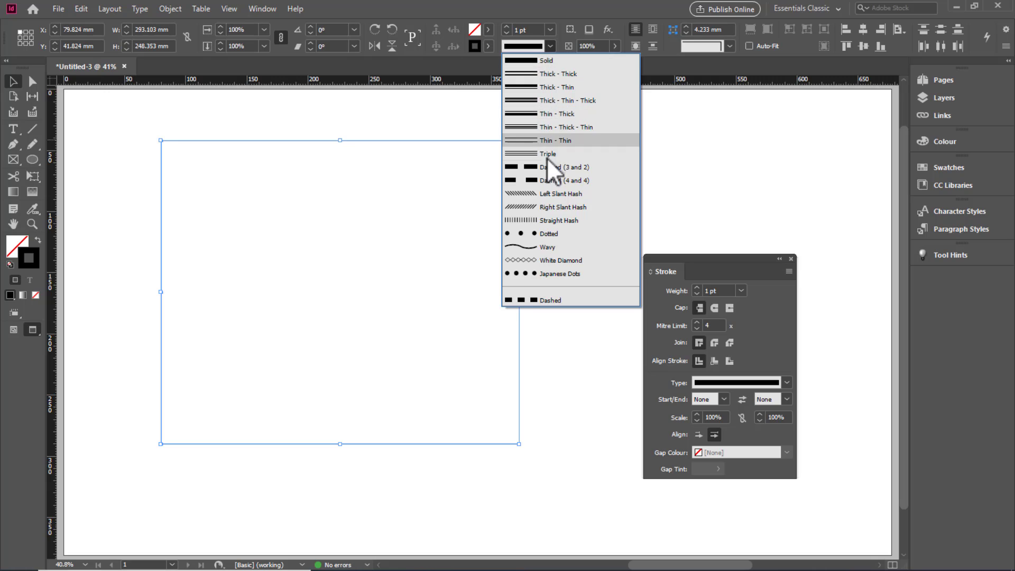
{"action": "left_click", "coordinate": [535, 259]}
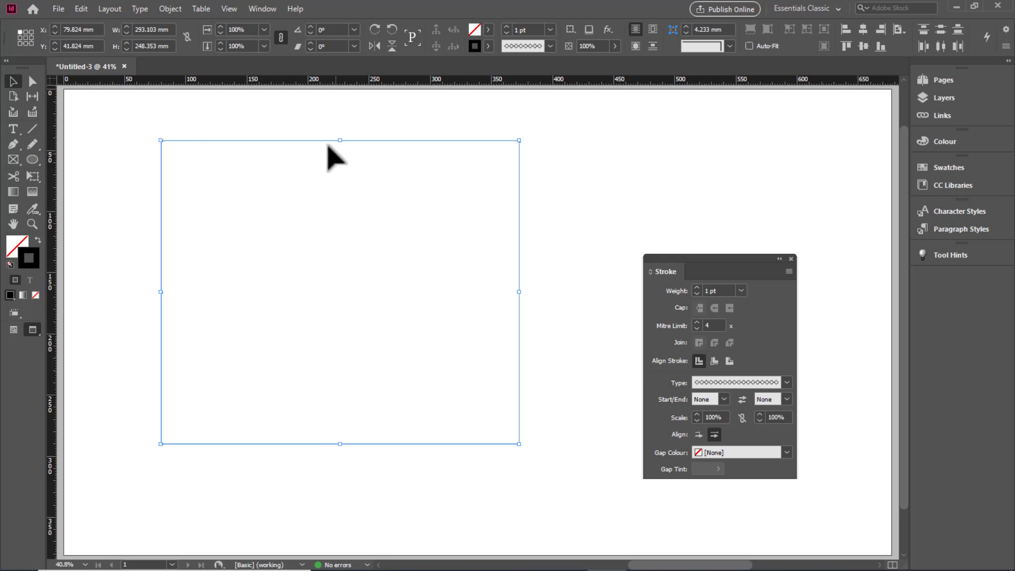
{"action": "left_click", "coordinate": [294, 141]}
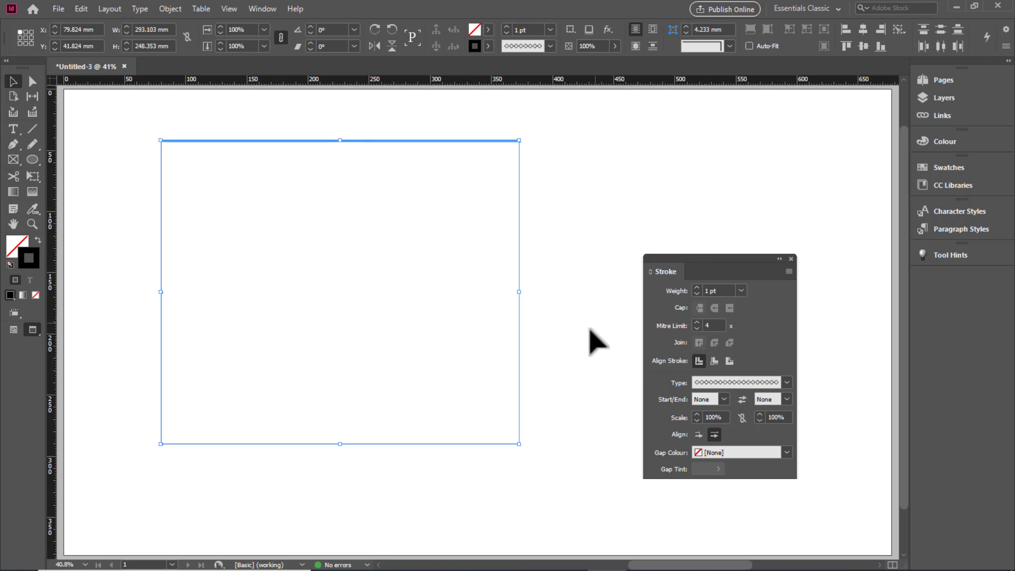
{"action": "left_click", "coordinate": [552, 46]}
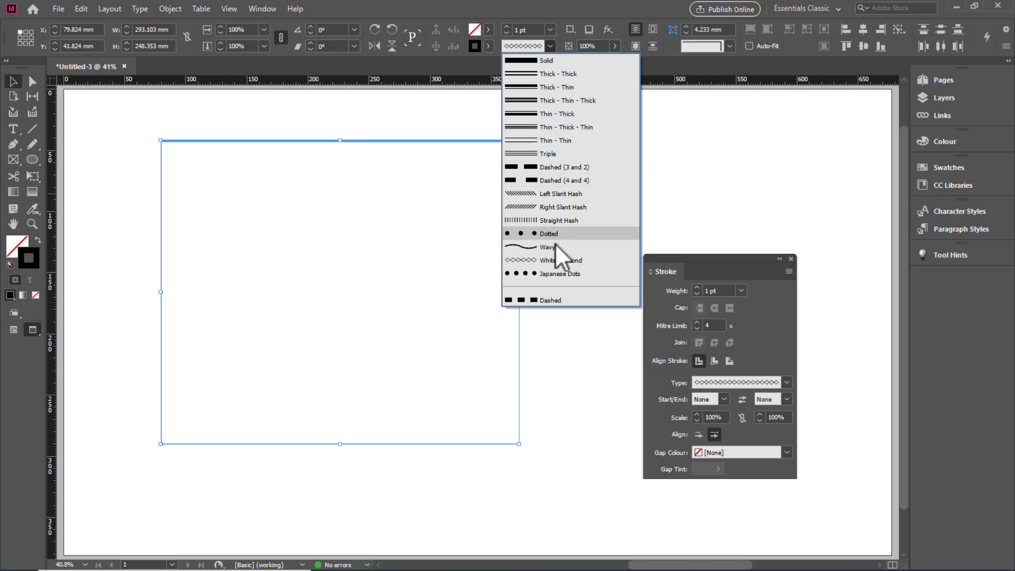
{"action": "left_click", "coordinate": [553, 269]}
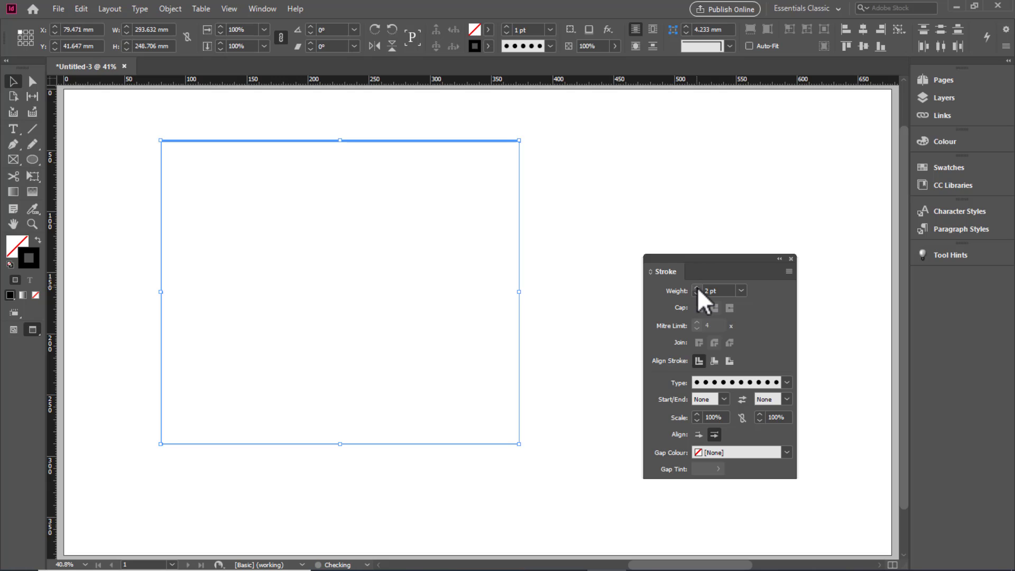
Step: Raise the stroke weight of the four lines gradually to 12 pt, then set it to 20 pt
{"action": "left_click", "coordinate": [697, 287]}
{"action": "left_click", "coordinate": [697, 288]}
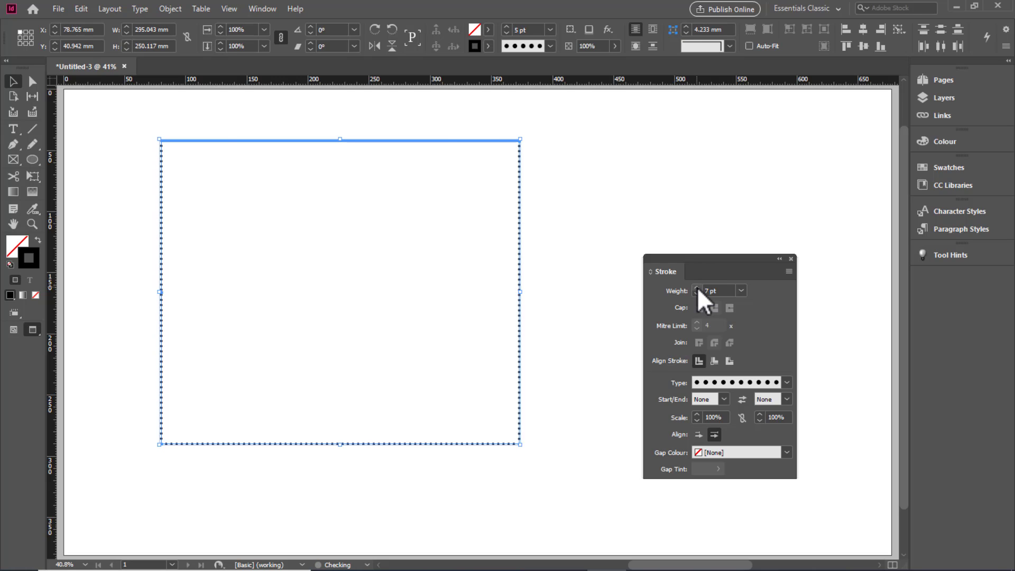
{"action": "left_click", "coordinate": [697, 288]}
{"action": "left_click", "coordinate": [697, 288]}
{"action": "left_click", "coordinate": [697, 288]}
{"action": "left_click", "coordinate": [697, 288]}
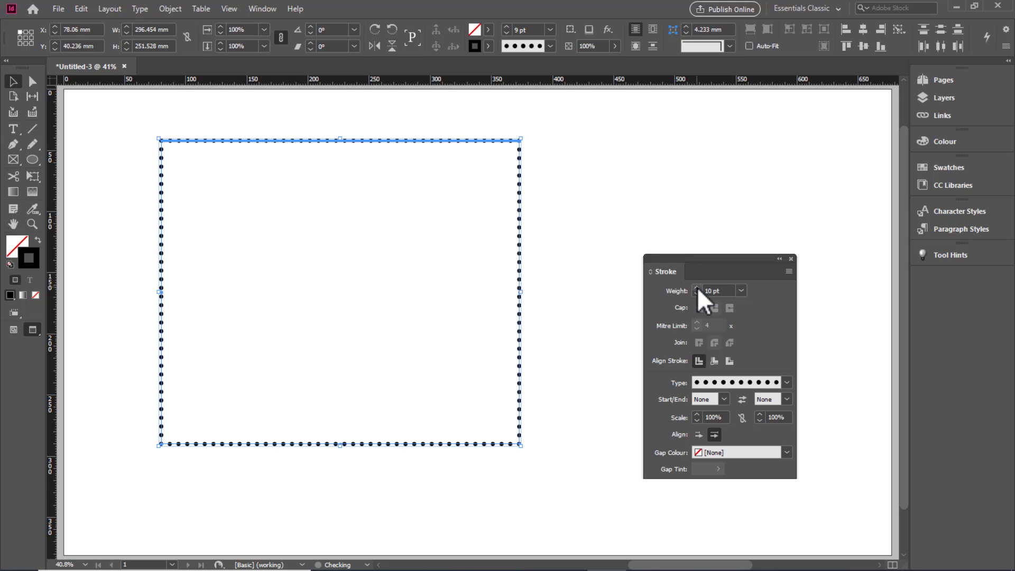
{"action": "left_click", "coordinate": [697, 289]}
{"action": "left_click", "coordinate": [697, 289]}
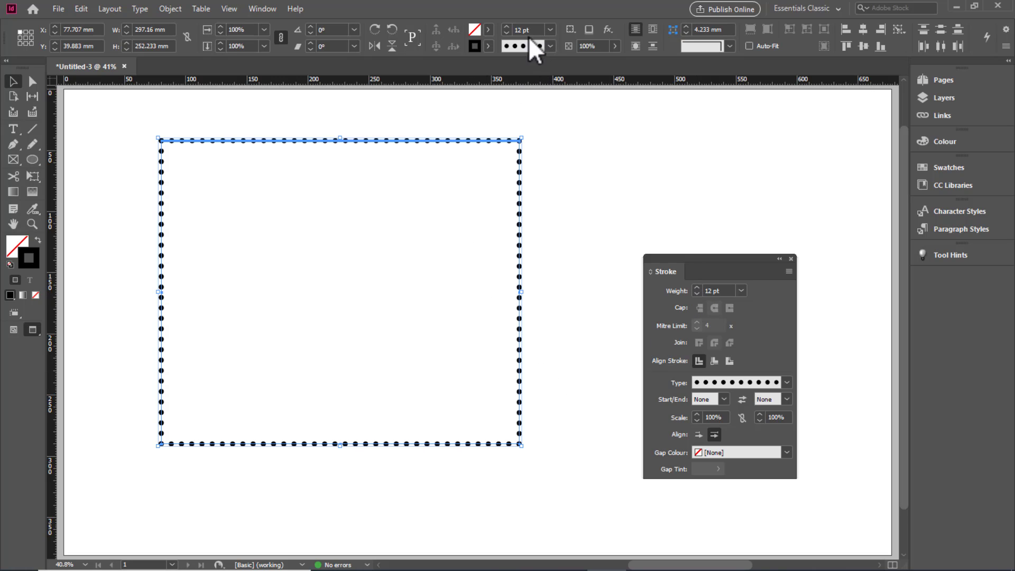
{"action": "left_click", "coordinate": [550, 29]}
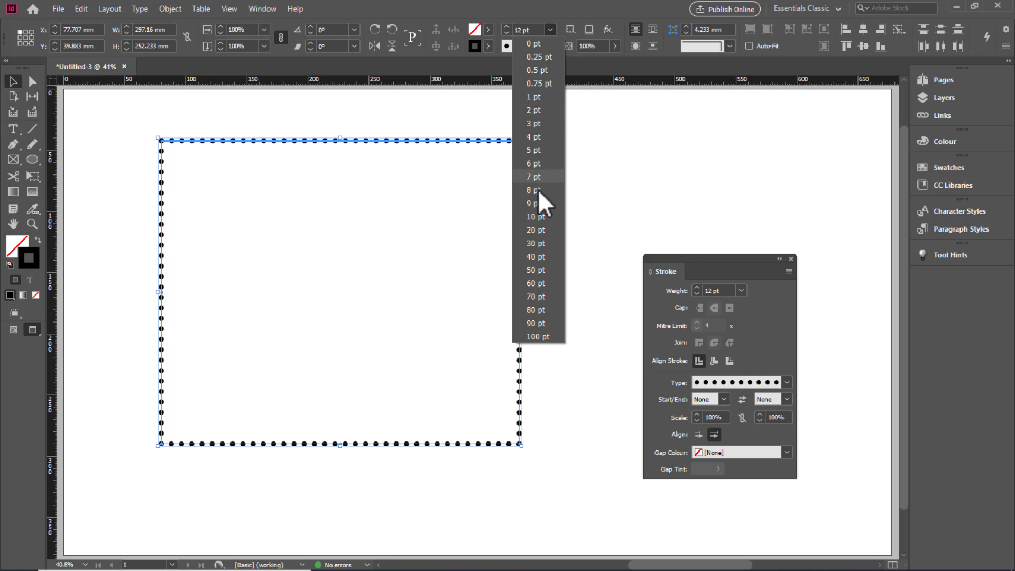
{"action": "left_click", "coordinate": [534, 231]}
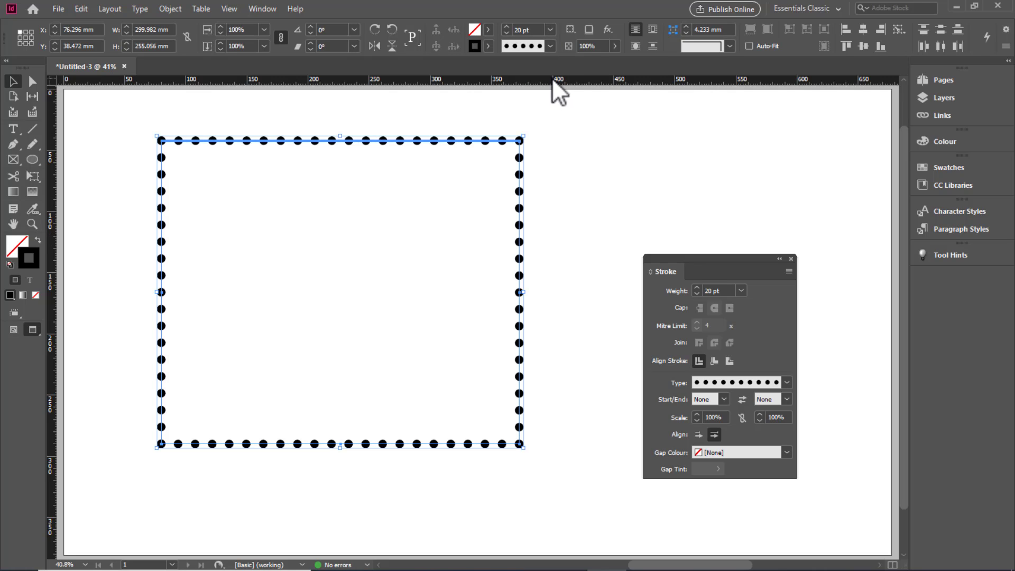
Step: Try the Straight Hash, Triple and Thick - Thin - Thick stroke types on the four lines, then set Right Slant Hash
{"action": "left_click", "coordinate": [551, 46]}
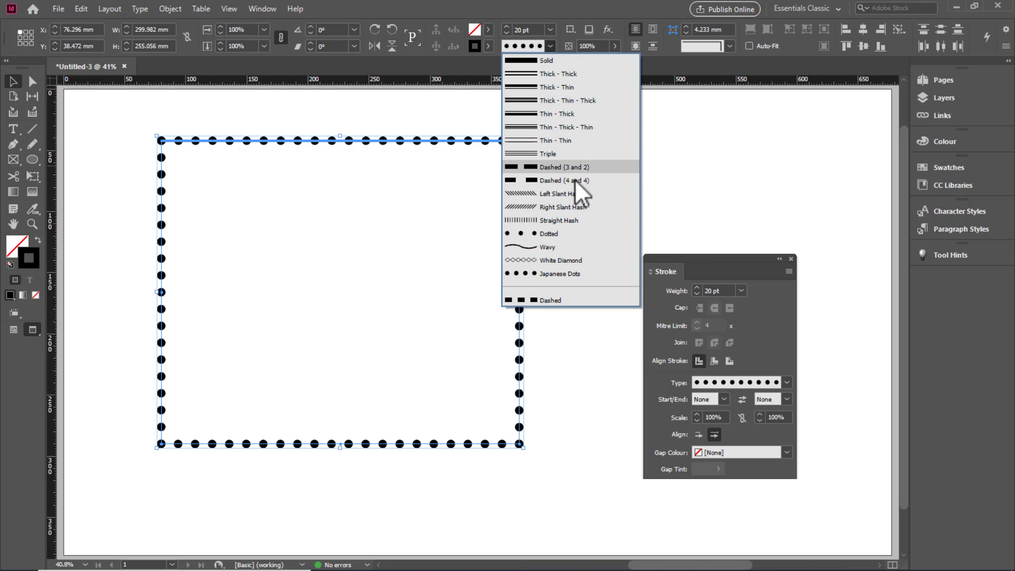
{"action": "left_click", "coordinate": [576, 220]}
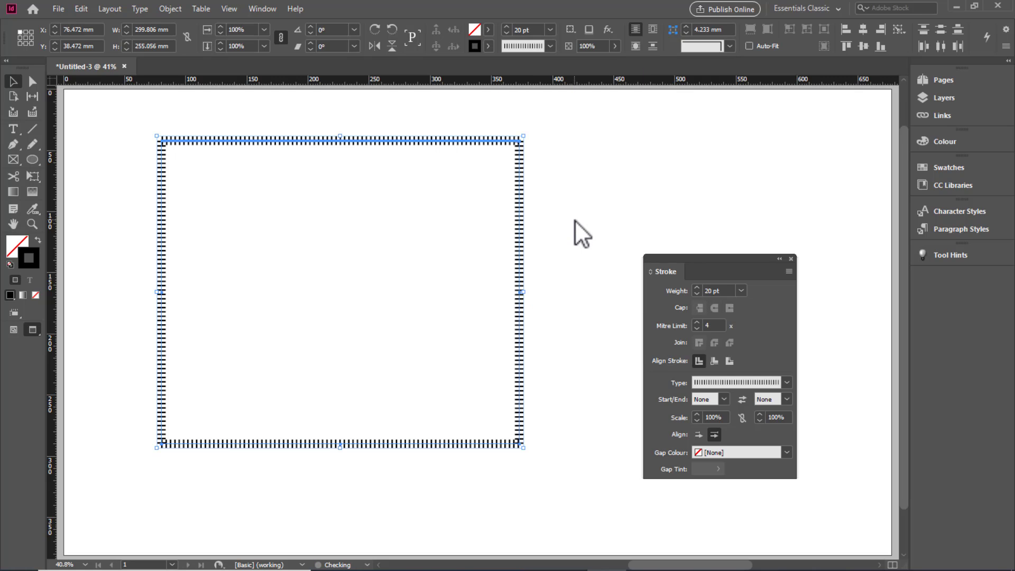
{"action": "left_click", "coordinate": [551, 46]}
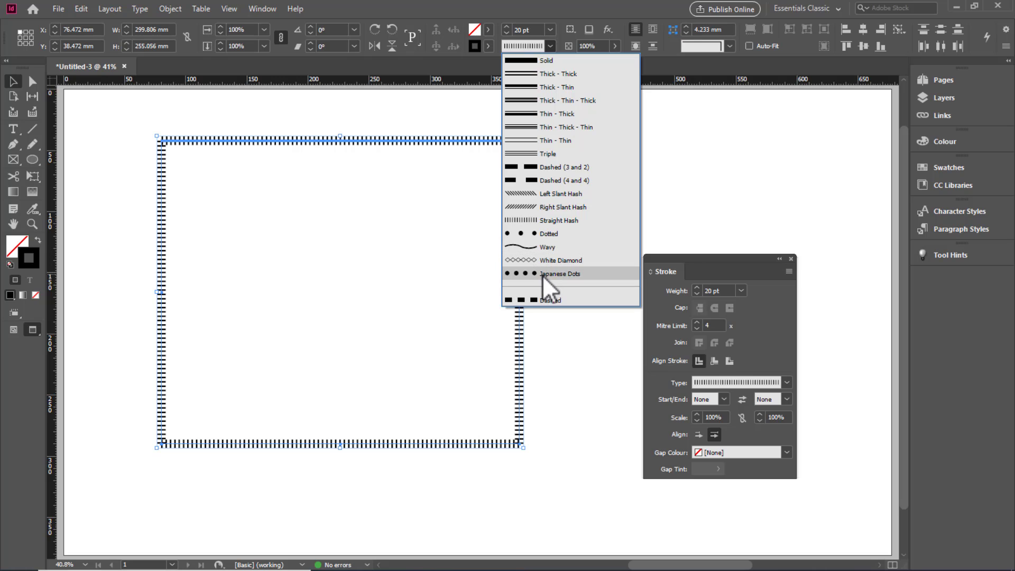
{"action": "left_click", "coordinate": [528, 154]}
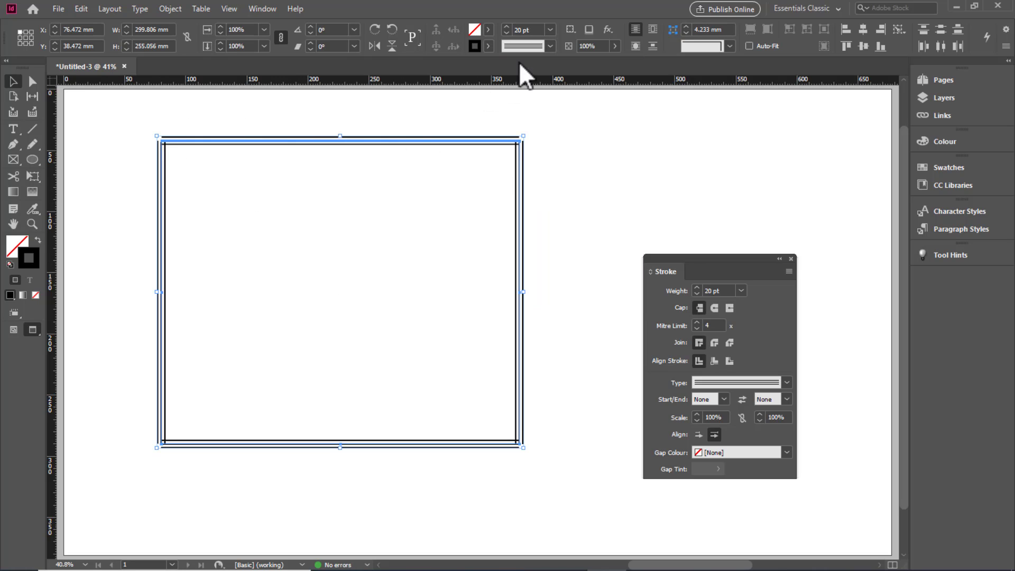
{"action": "left_click", "coordinate": [550, 44]}
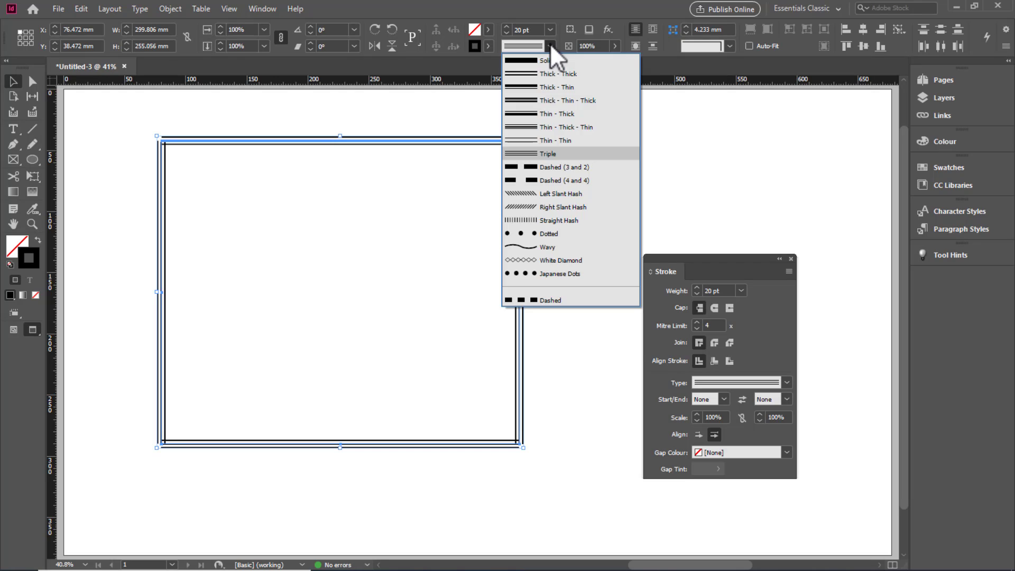
{"action": "left_click", "coordinate": [548, 95]}
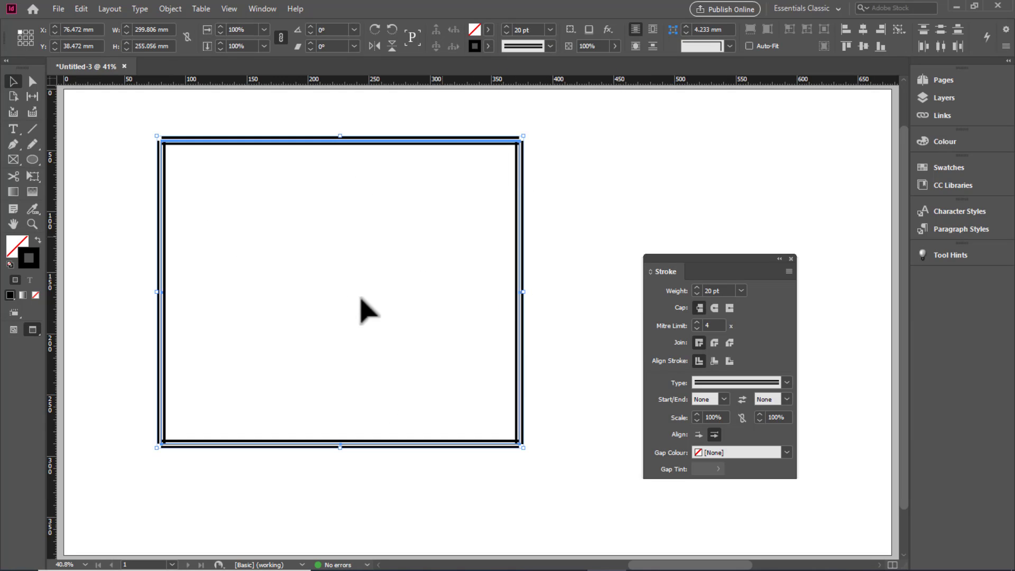
{"action": "left_click", "coordinate": [550, 45]}
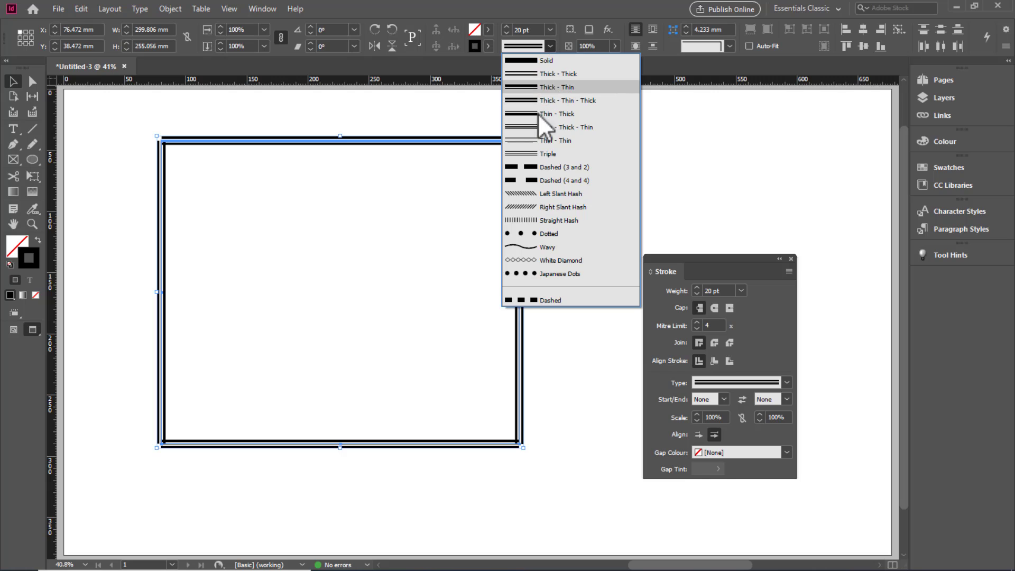
{"action": "left_click", "coordinate": [525, 204]}
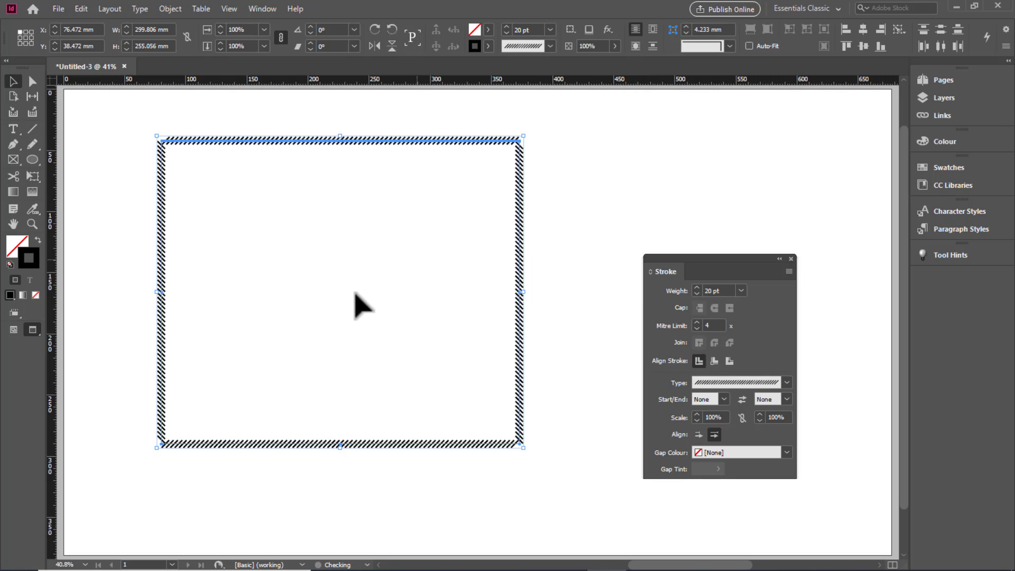